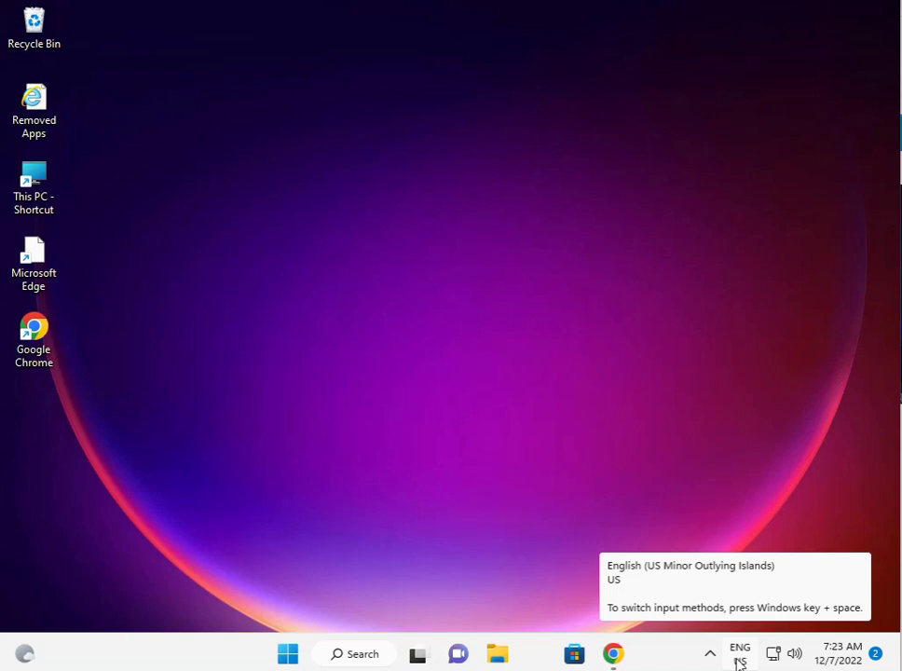
Step: Launch Settings from Start, maximize it, and scroll the System page to Troubleshoot and Recovery
click(288, 655)
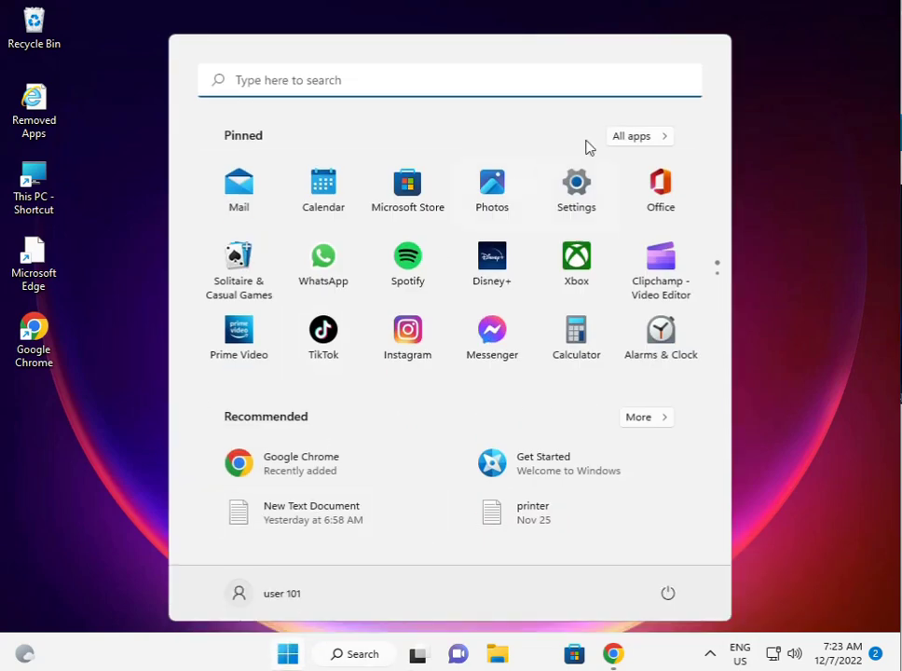
click(578, 186)
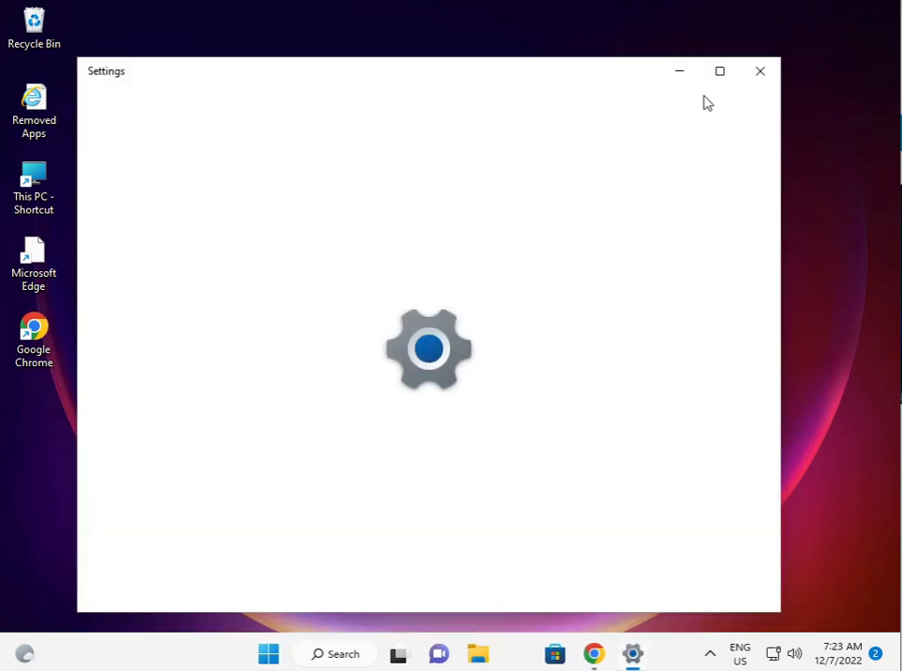
click(718, 74)
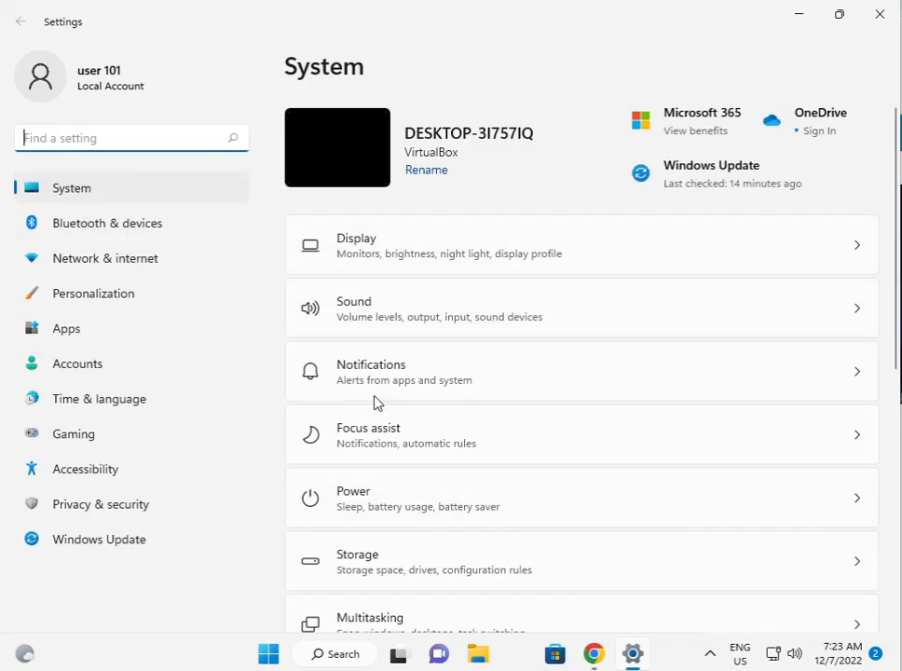
scroll(483, 583, down, 3)
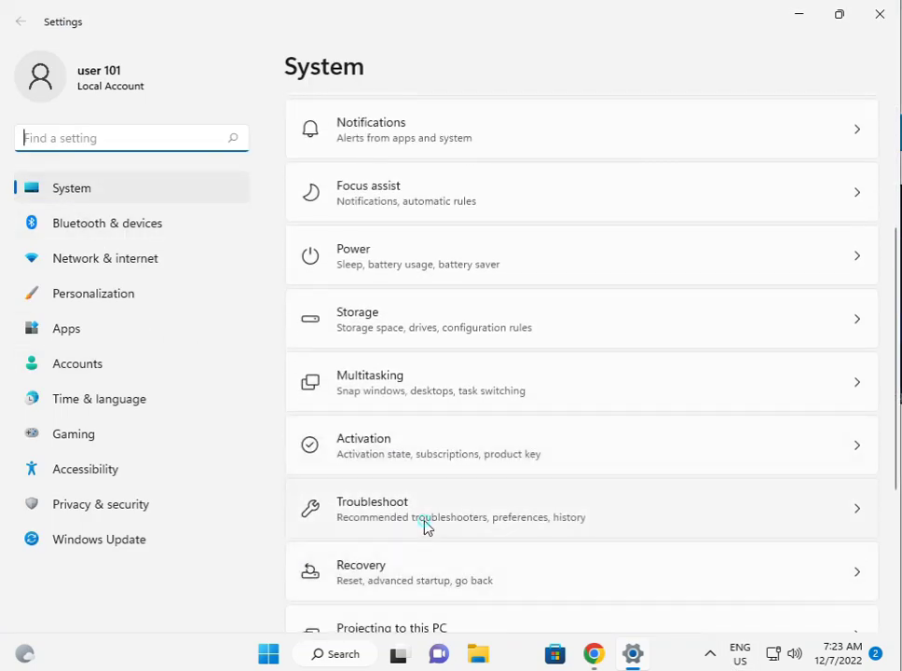
Step: Run the Windows Store Apps troubleshooter from Troubleshoot > Other troubleshooters
click(424, 521)
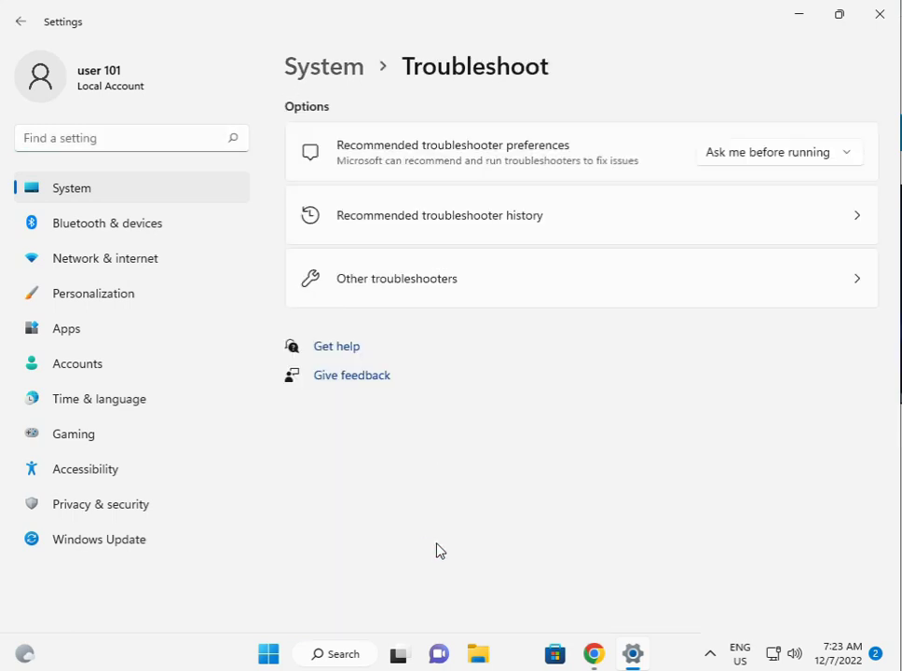
click(454, 284)
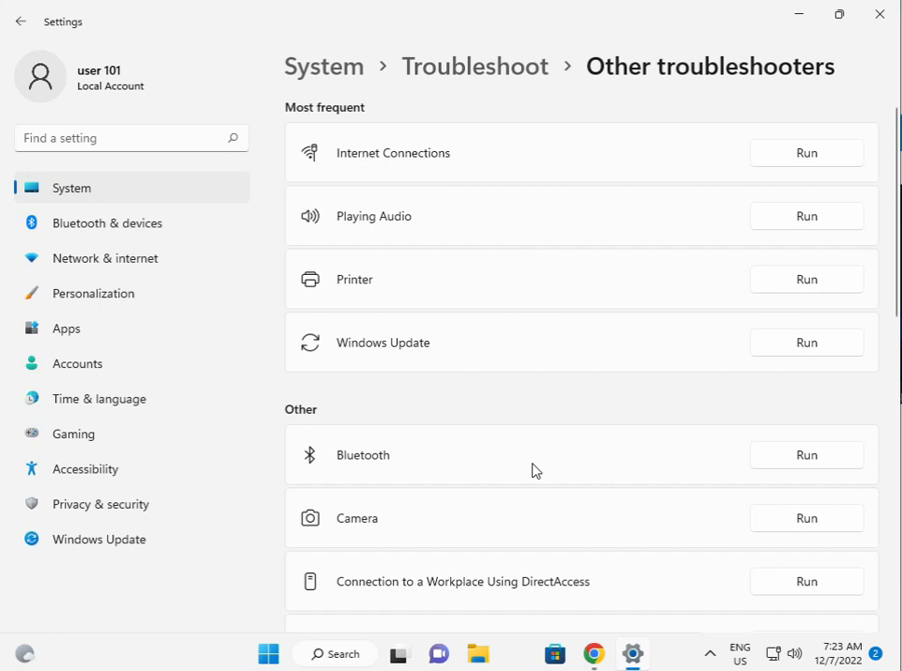
scroll(518, 483, down, 1)
scroll(515, 485, down, 2)
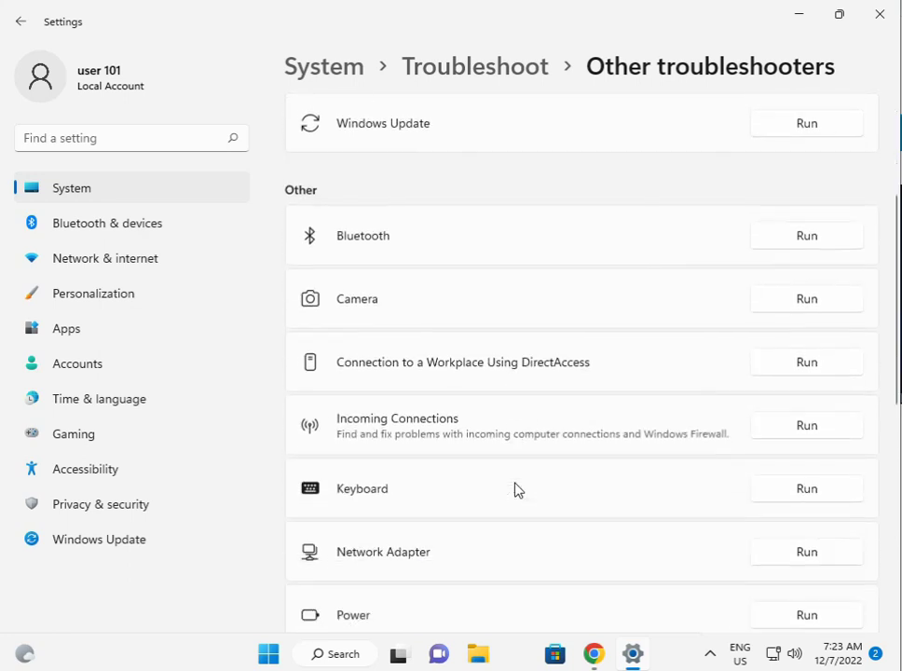
scroll(515, 485, down, 2)
scroll(518, 490, down, 3)
scroll(518, 490, down, 2)
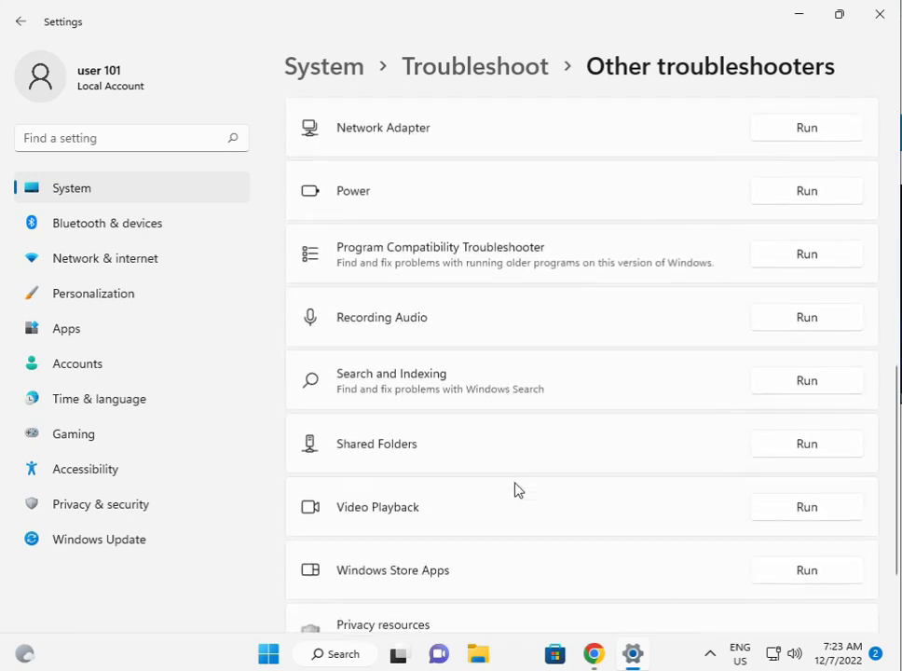
scroll(518, 490, down, 2)
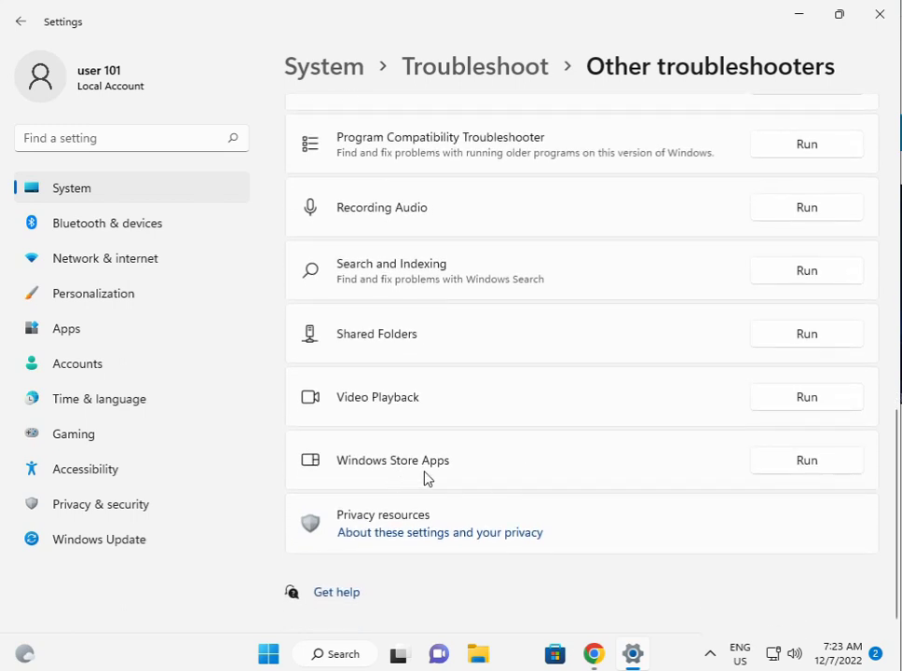
click(782, 461)
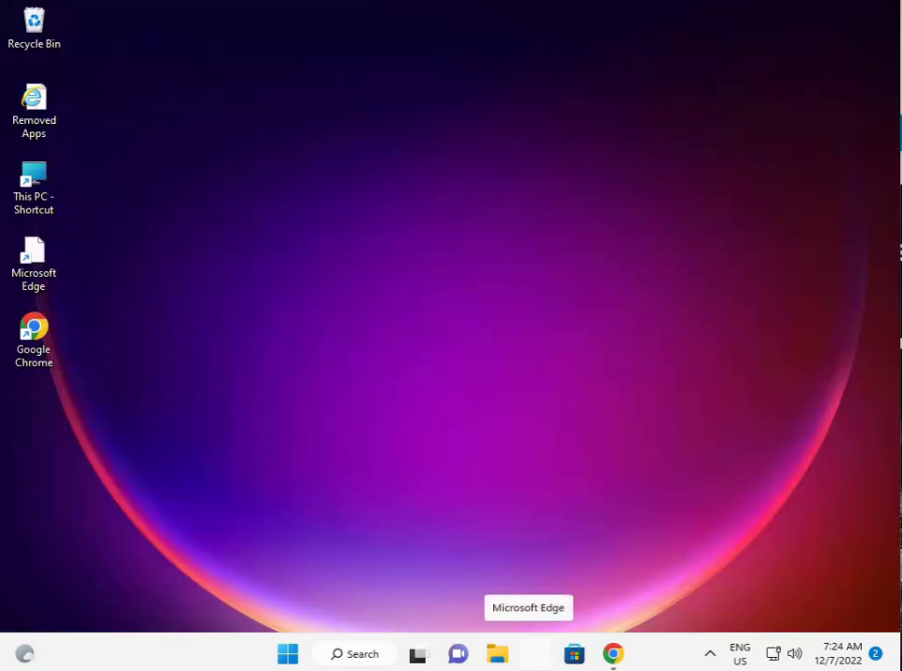
Step: Reopen Settings and go to Apps > Apps & features
click(291, 655)
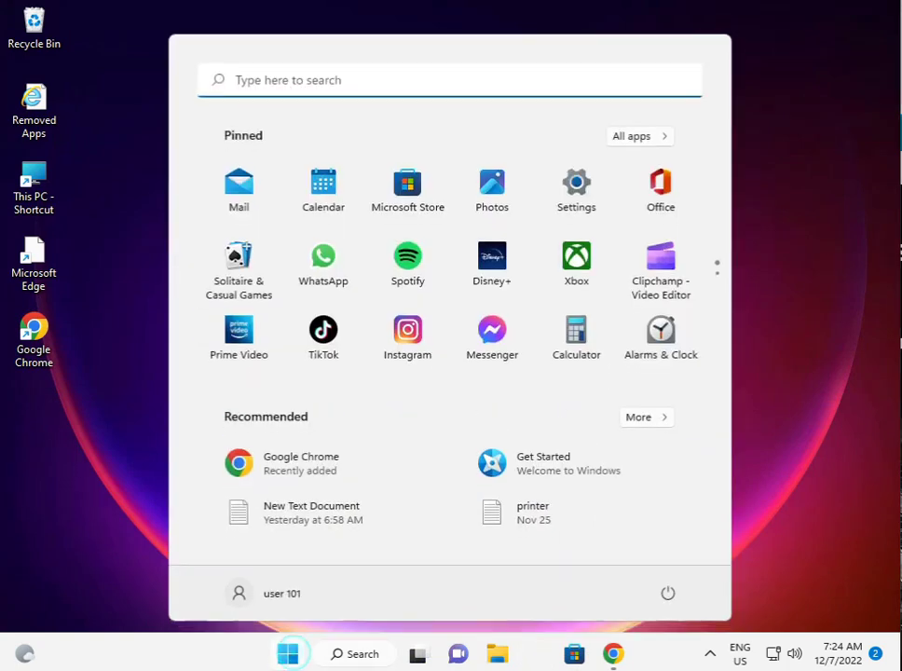
click(566, 195)
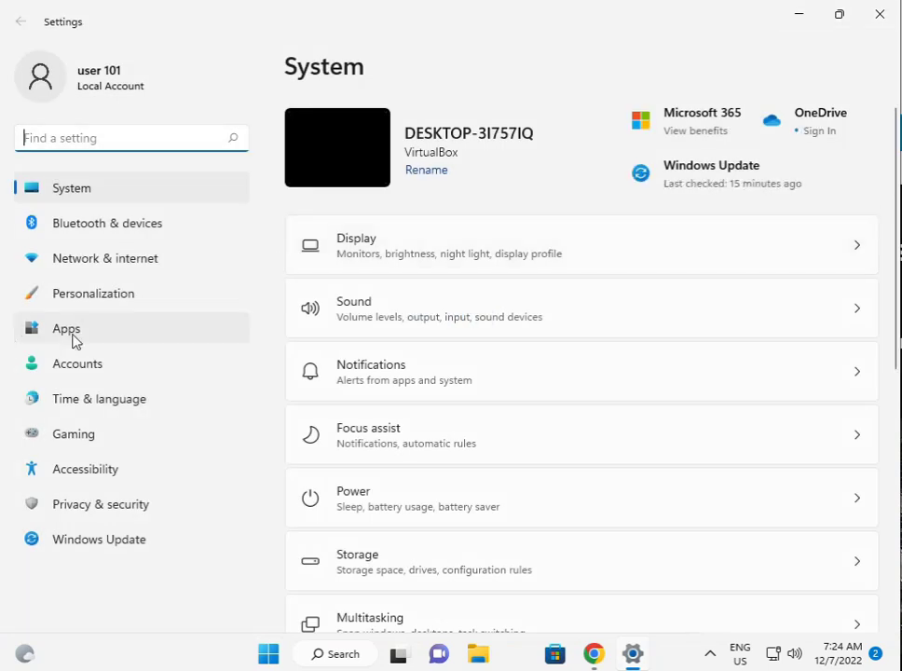
click(87, 334)
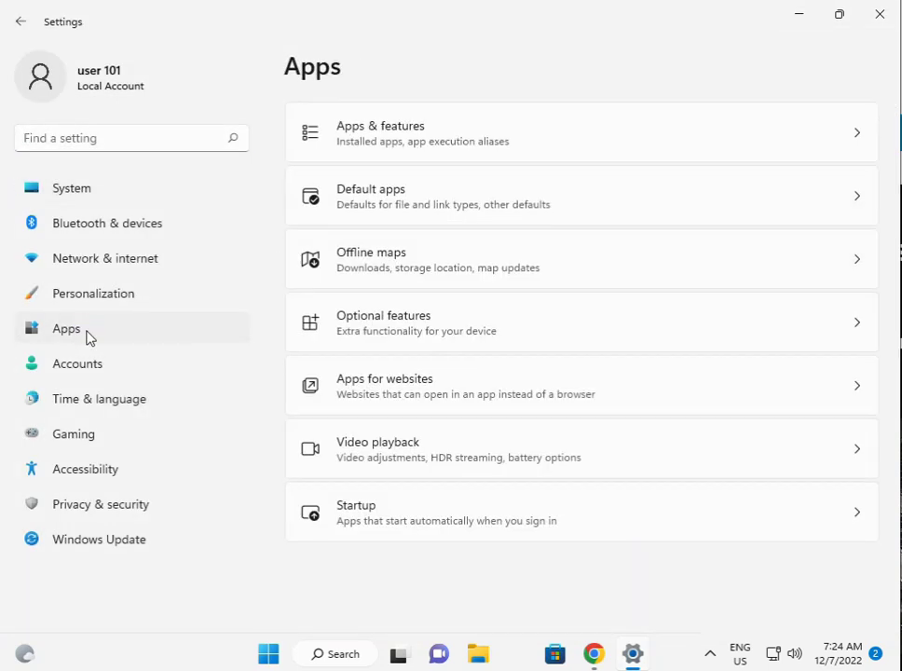
click(462, 135)
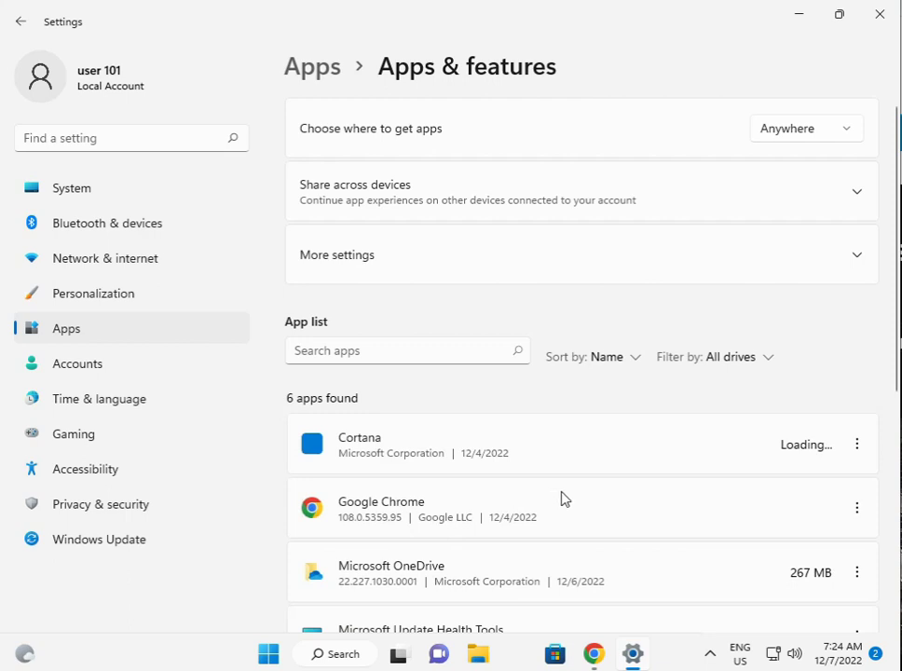
Step: Open Microsoft Store's Advanced options and scroll to its Repair and Reset section
scroll(661, 575, down, 5)
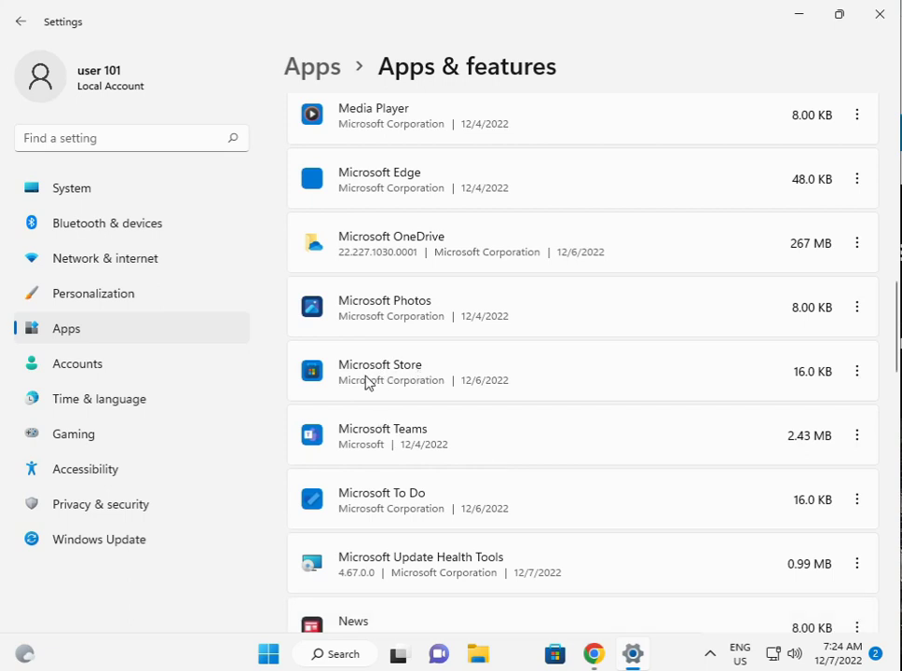
click(856, 372)
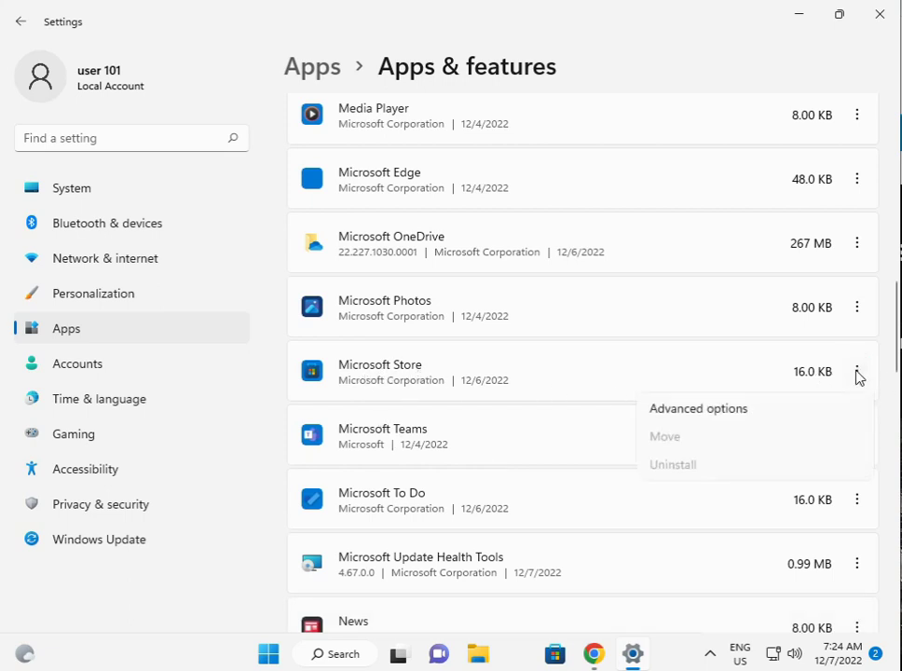
click(690, 415)
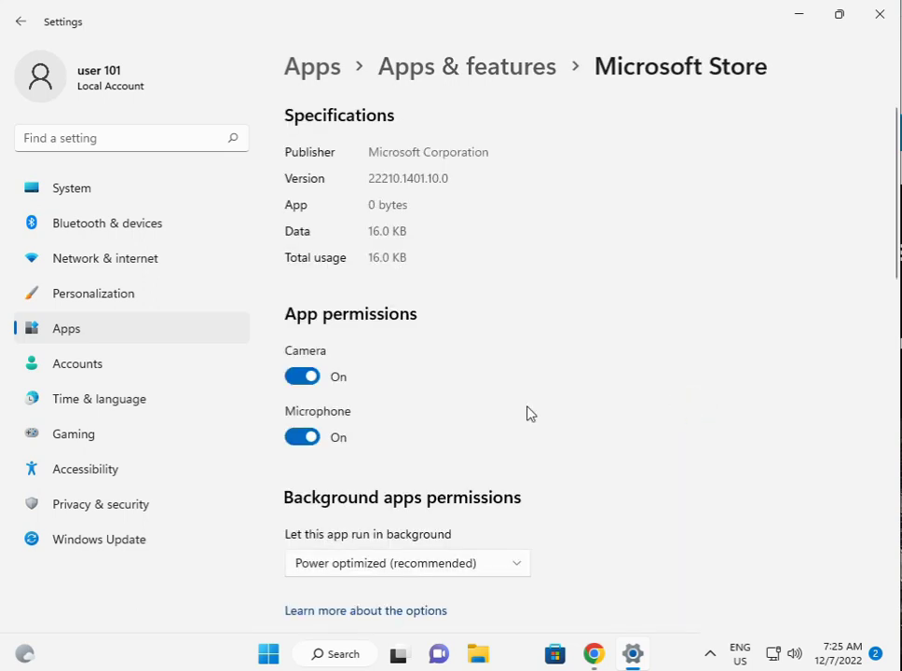
scroll(459, 423, down, 2)
scroll(460, 423, down, 2)
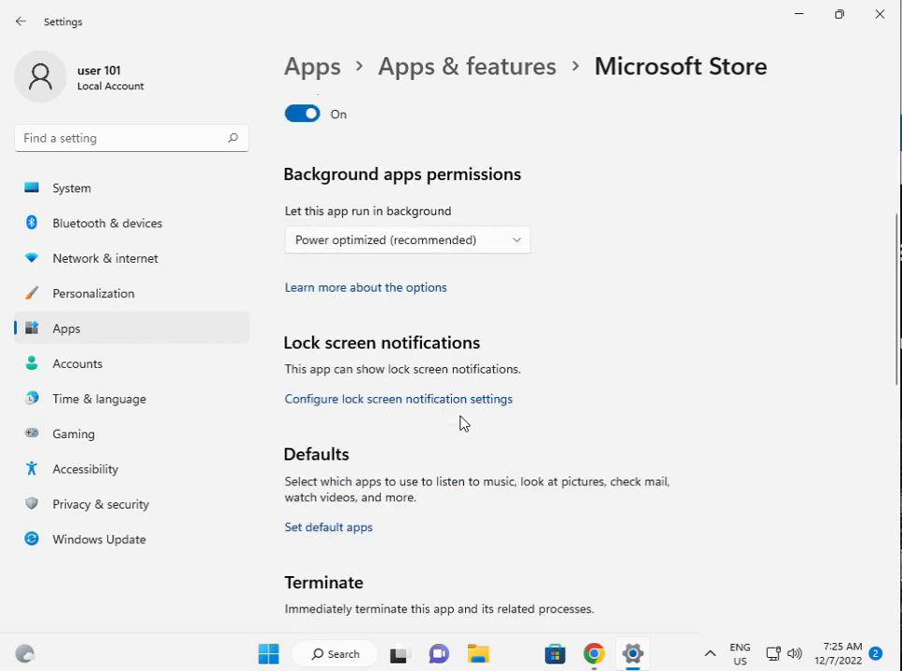
scroll(459, 423, down, 1)
scroll(459, 423, down, 3)
scroll(463, 423, down, 2)
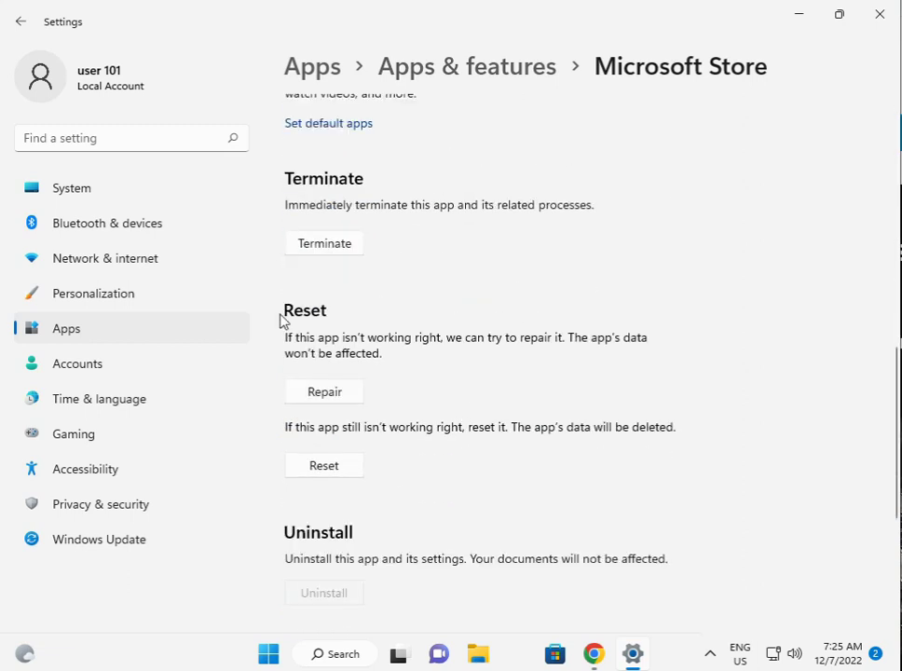
Step: Repair the Microsoft Store app, then reset it and confirm the reset
click(315, 392)
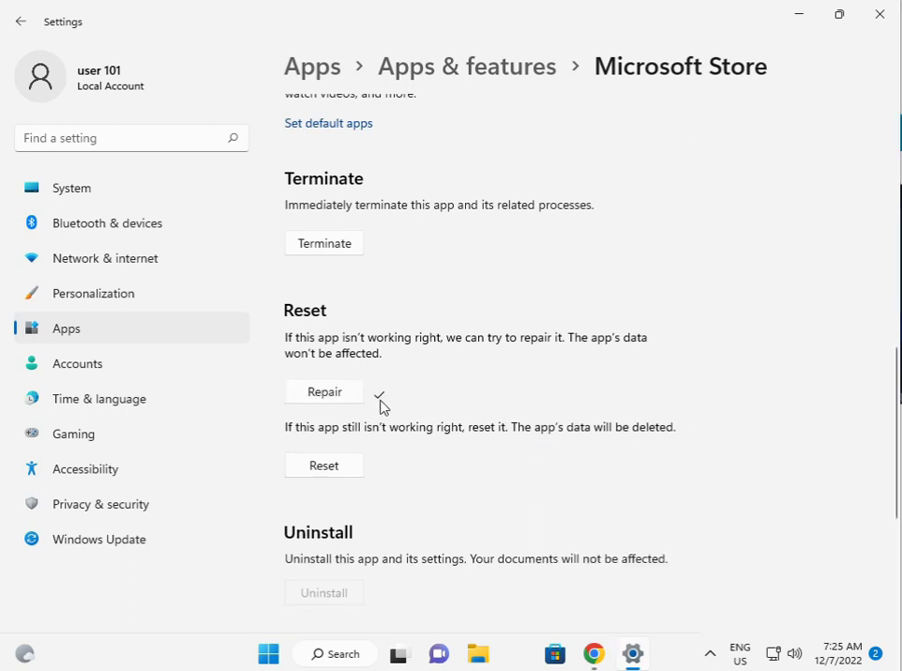
click(328, 468)
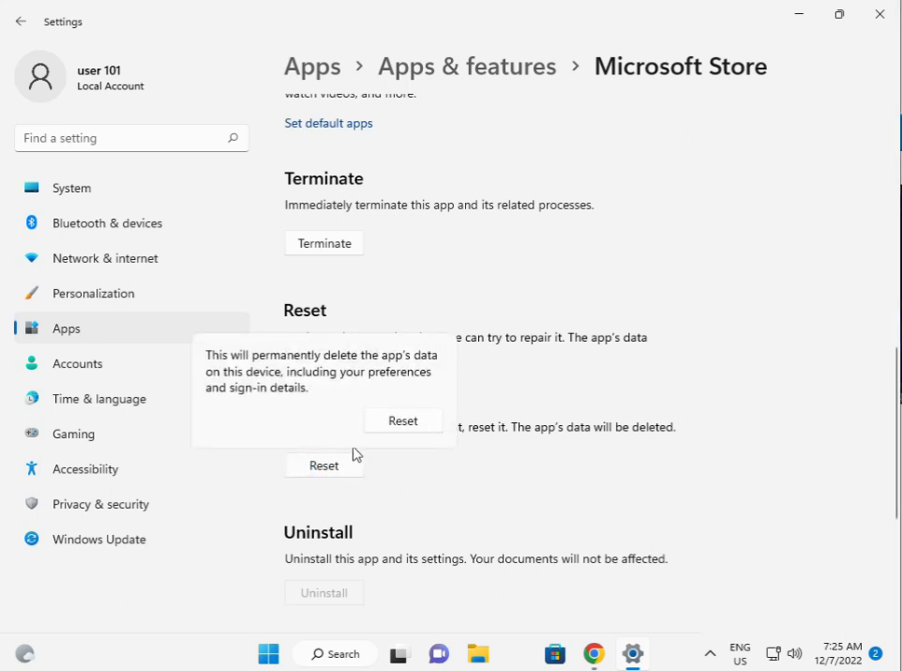
click(398, 431)
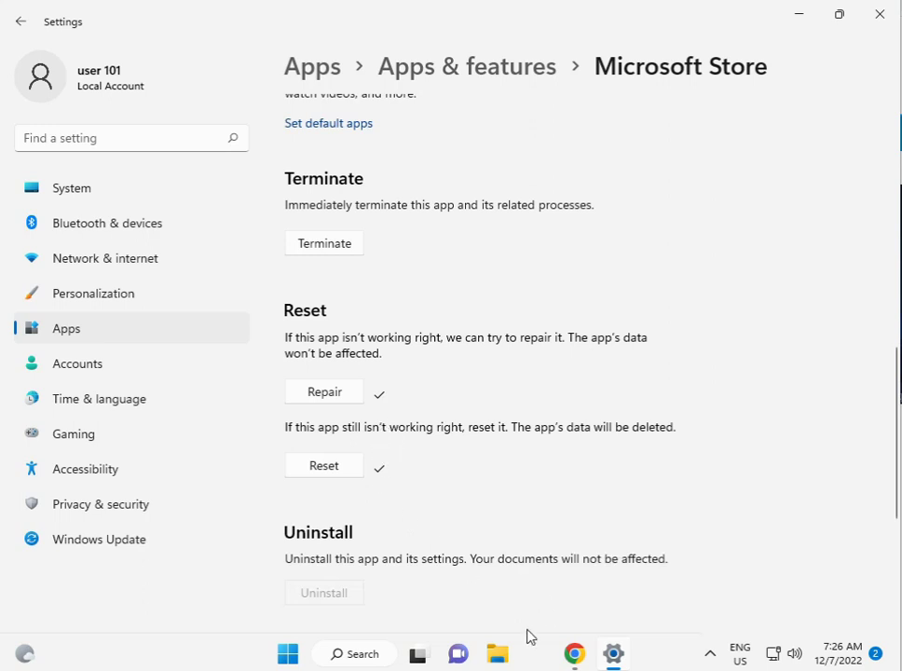
Step: Close Settings and browse File Explorer to C:\Users\user 101
click(879, 14)
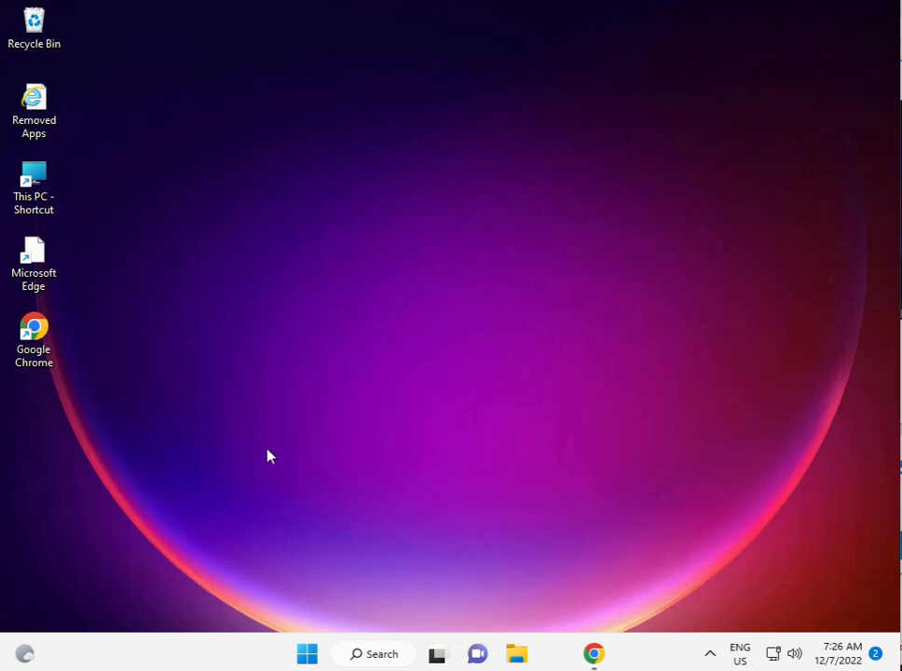
click(517, 655)
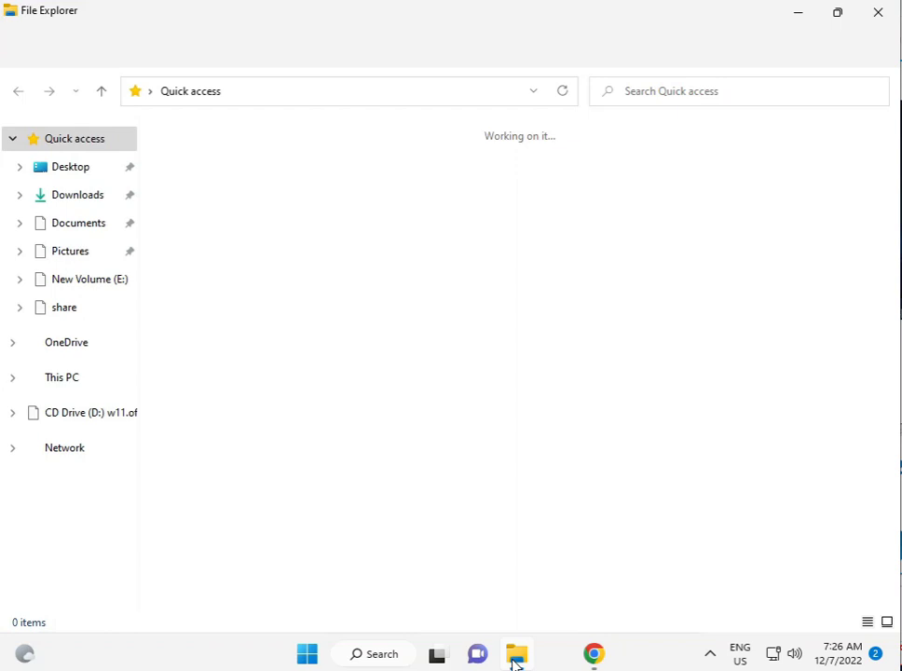
click(72, 381)
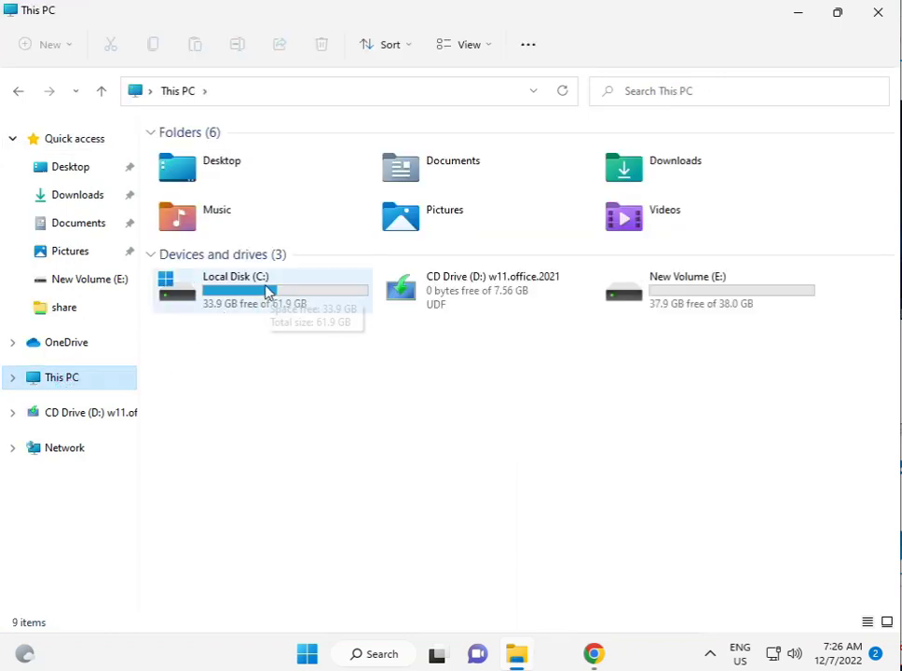
click(267, 291)
double_click(263, 289)
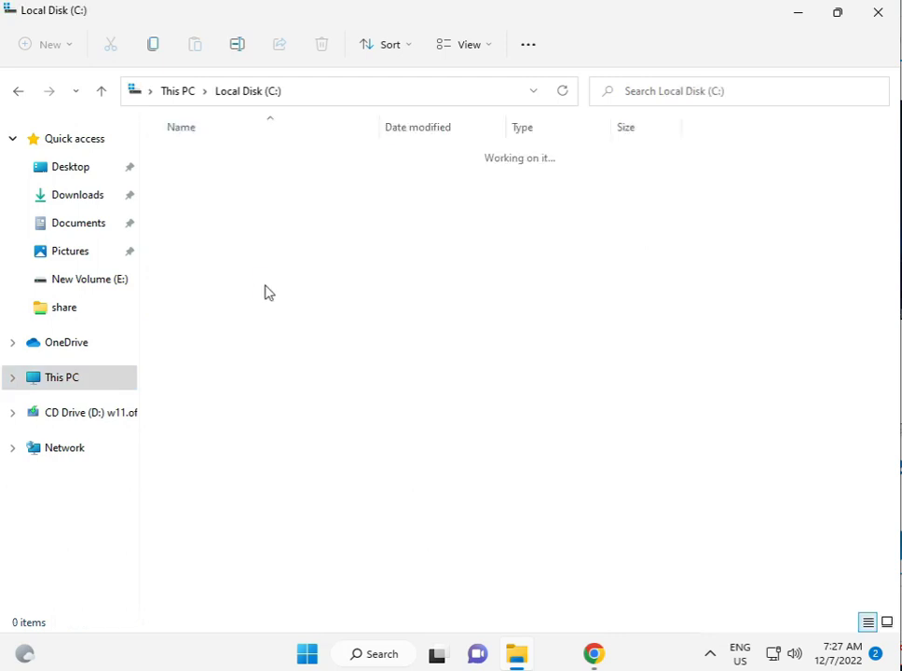
click(212, 348)
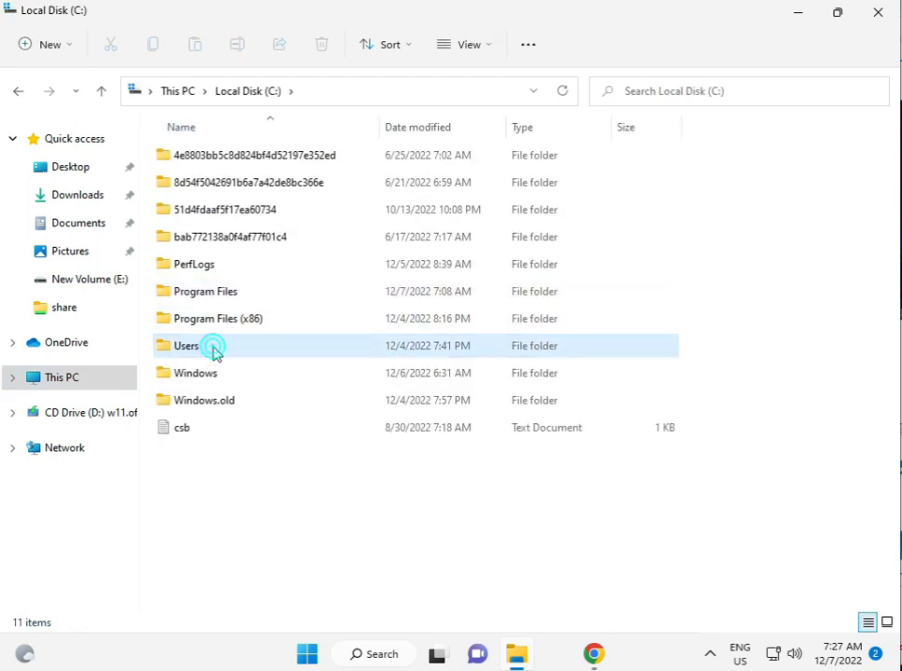
double_click(213, 349)
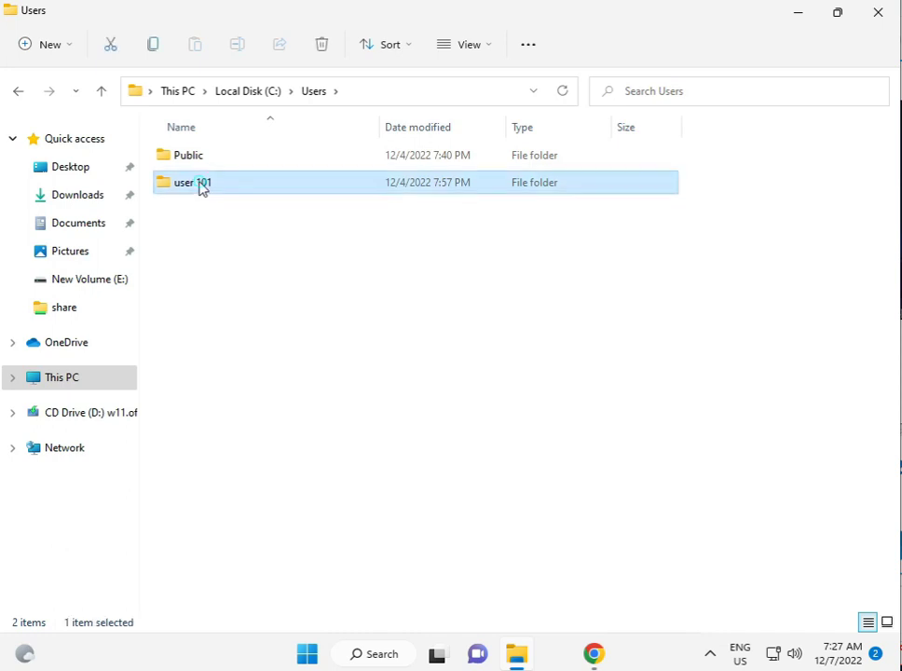
double_click(200, 188)
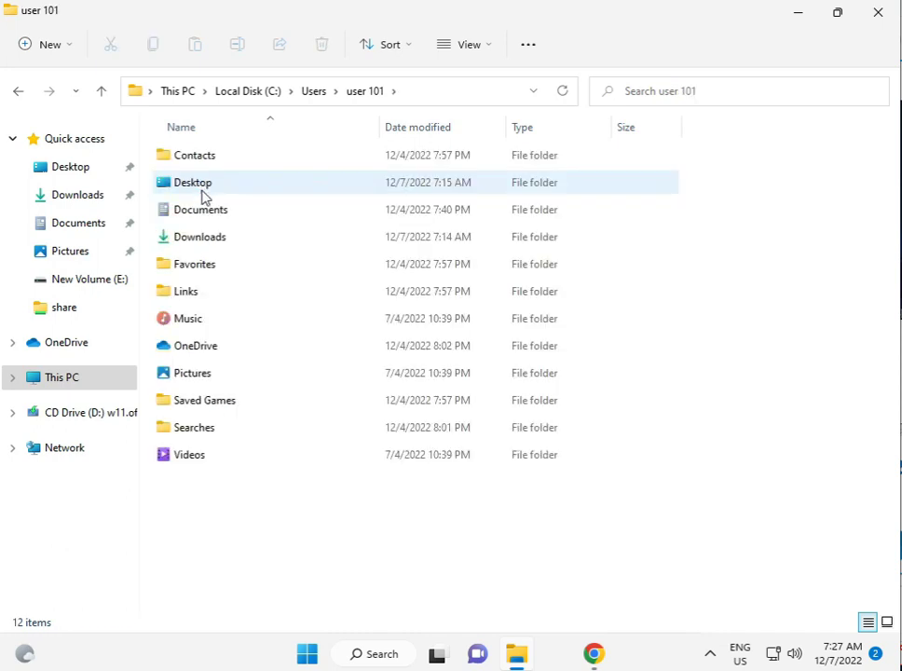
Step: Turn on 'Show hidden files, folders, and drives' in Folder Options' View settings
click(519, 49)
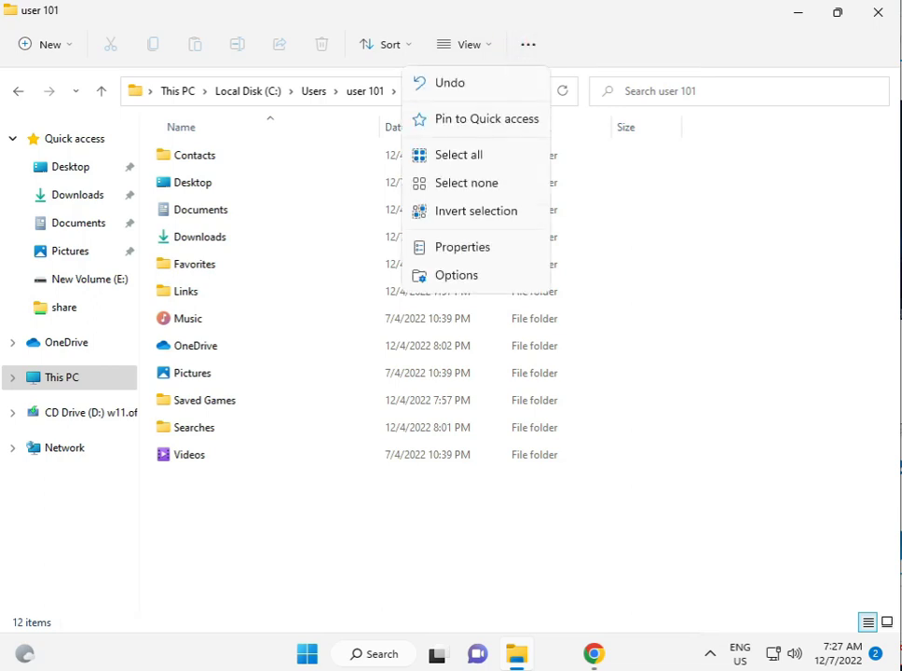
click(447, 244)
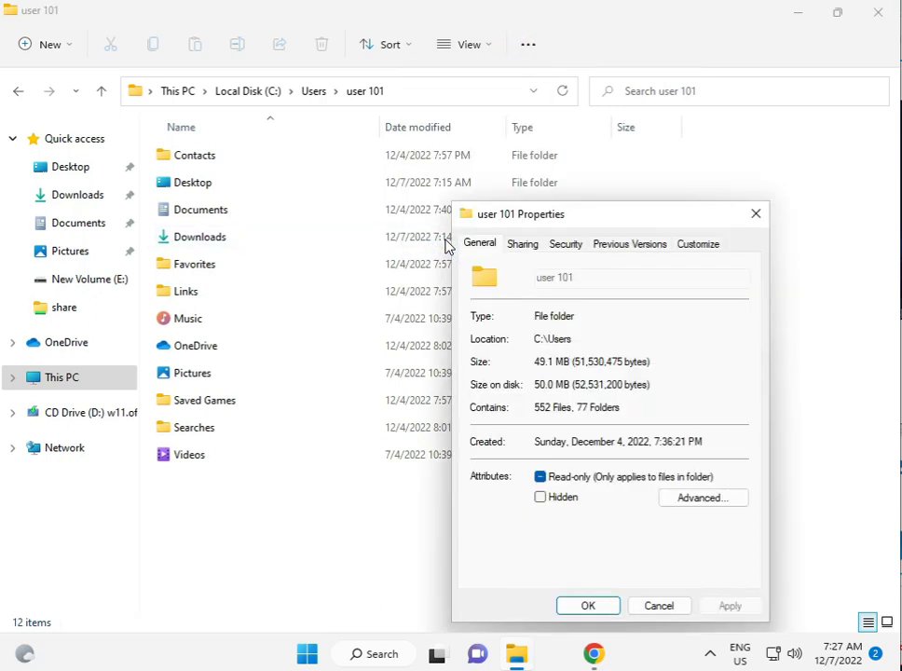
click(757, 211)
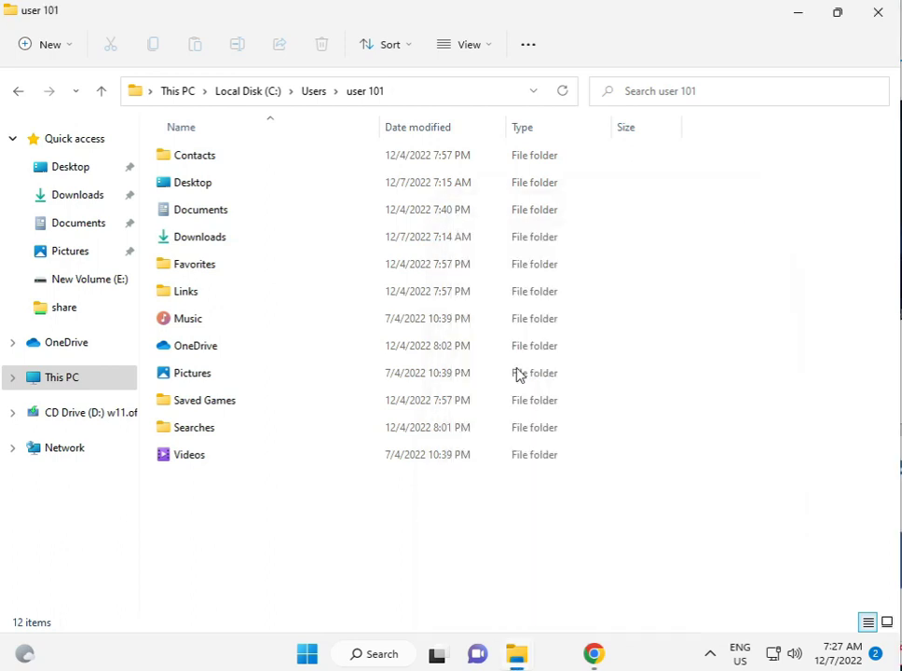
click(528, 45)
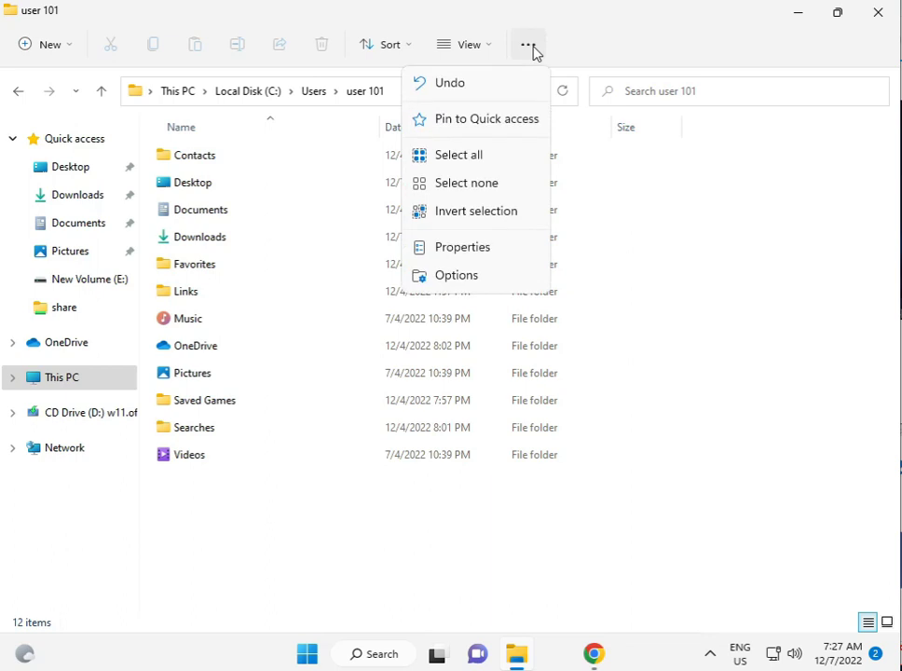
click(455, 281)
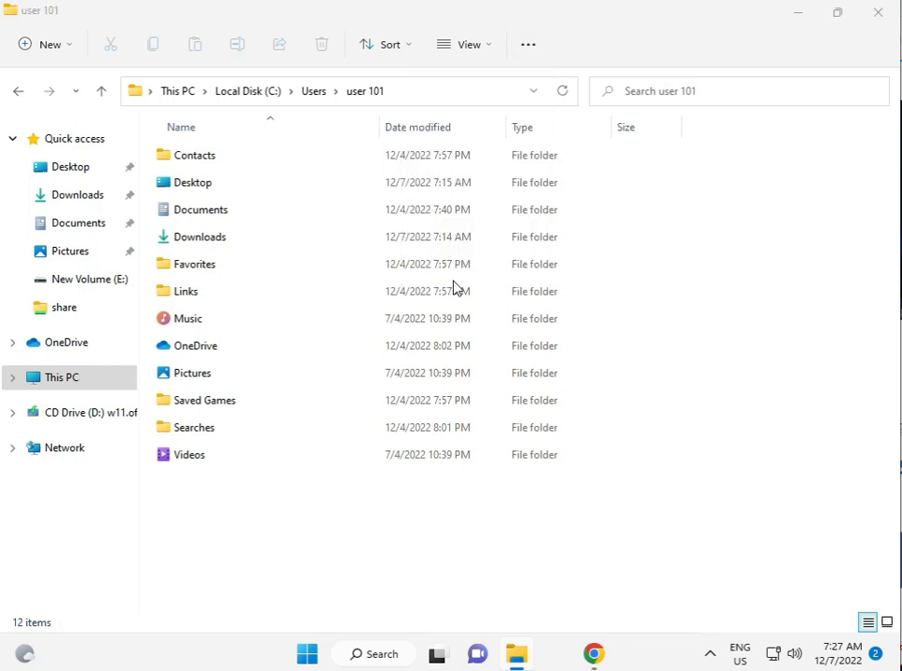
click(86, 176)
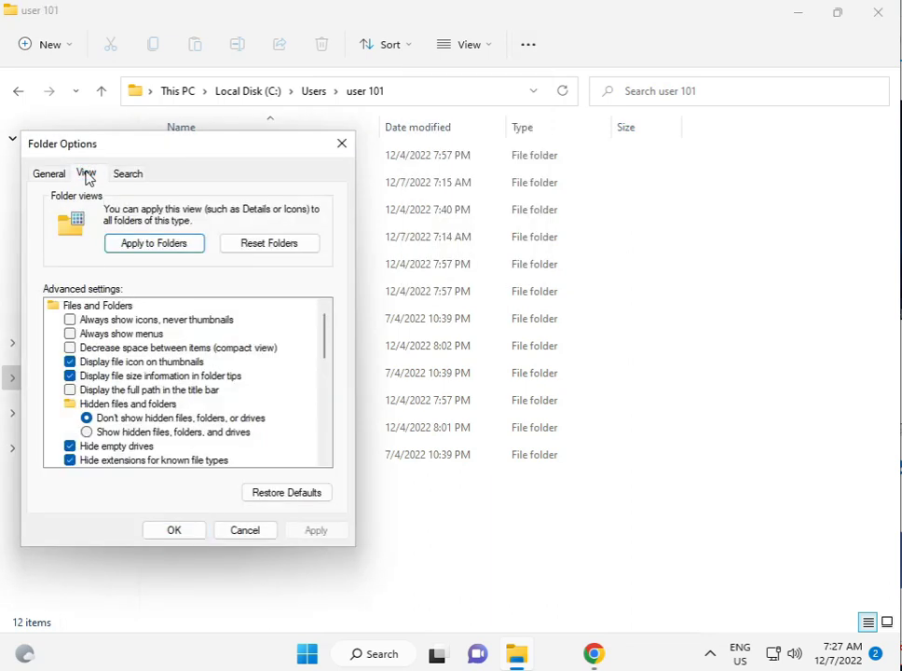
click(118, 433)
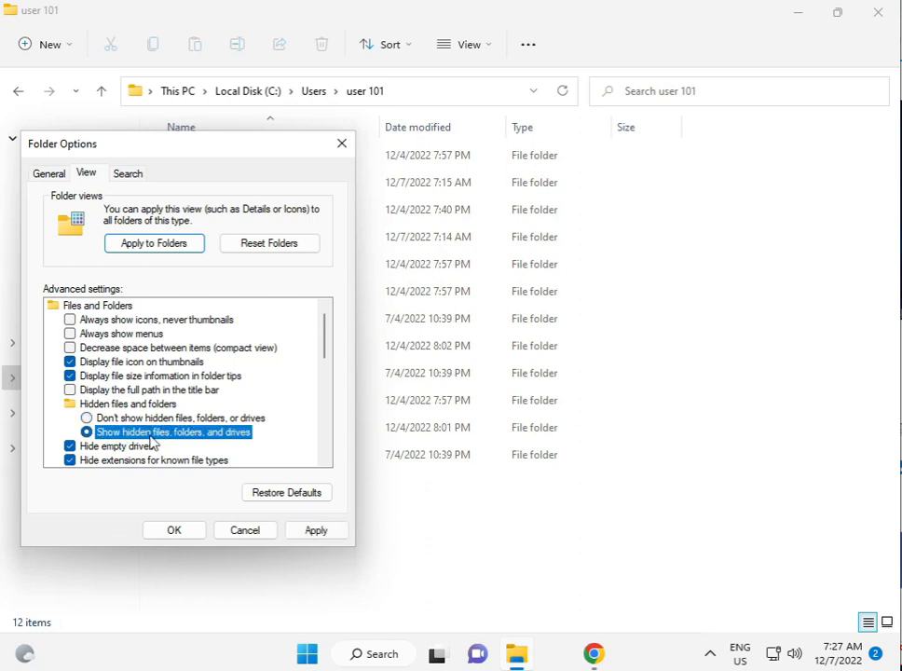
click(182, 533)
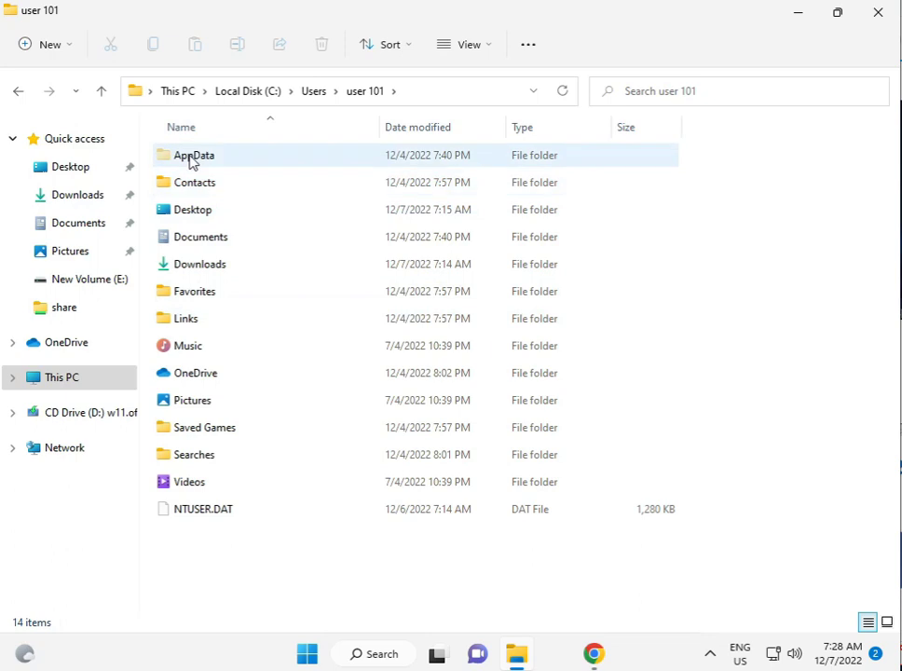
Step: Open AppData and show the Security tab of the Local folder's Properties
click(193, 161)
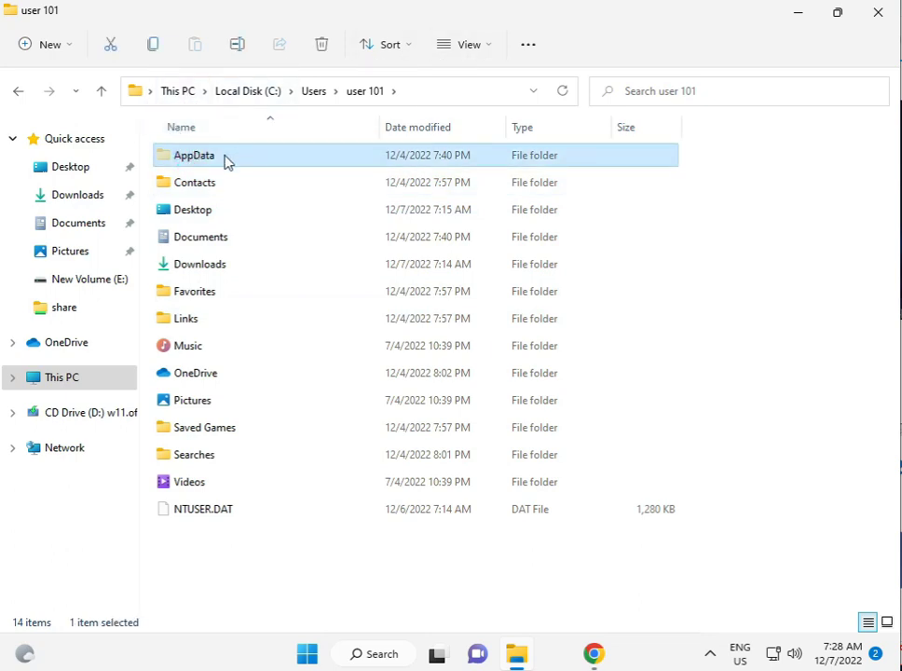
double_click(223, 163)
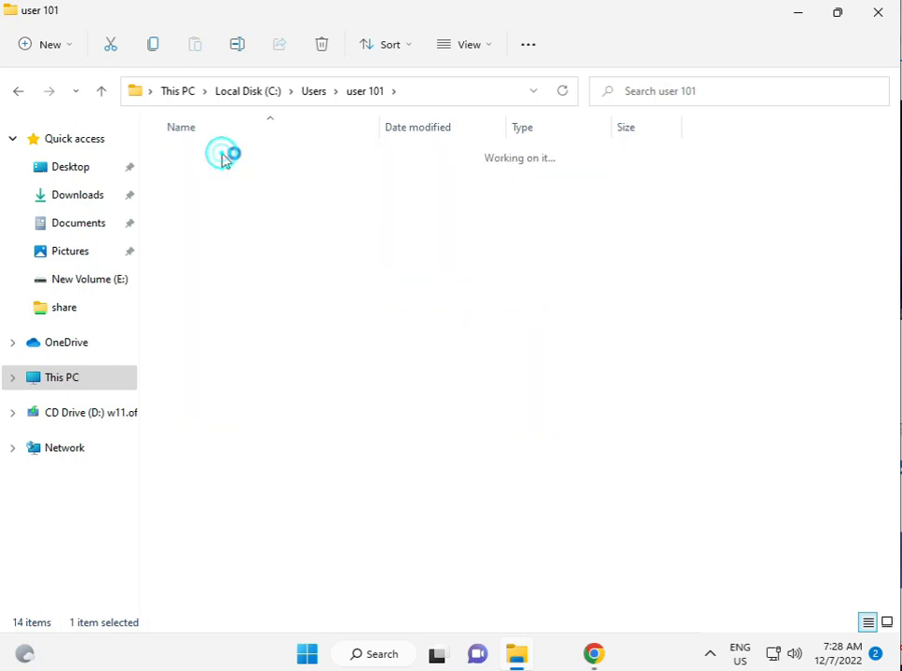
click(225, 163)
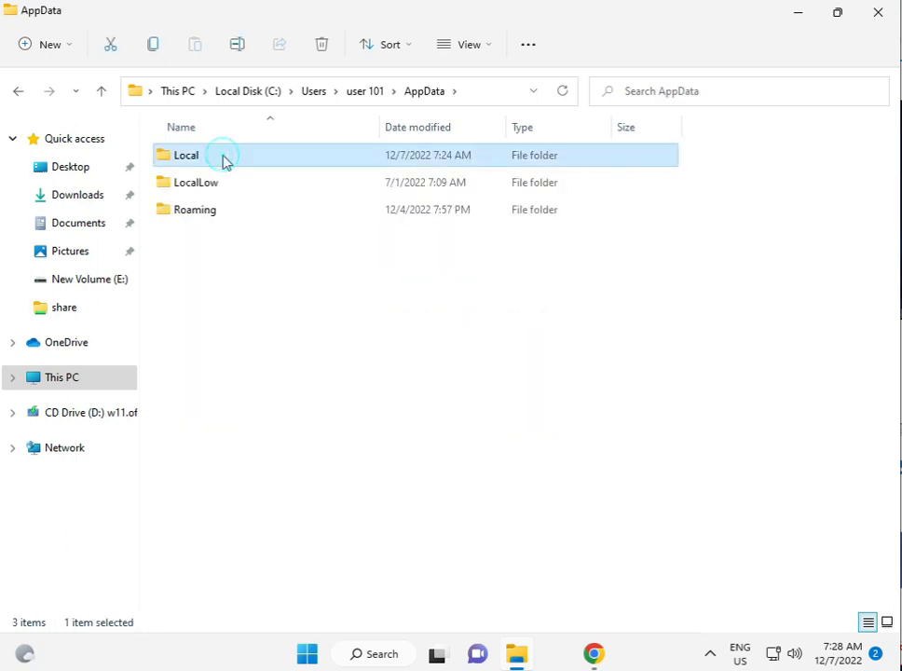
right_click(224, 163)
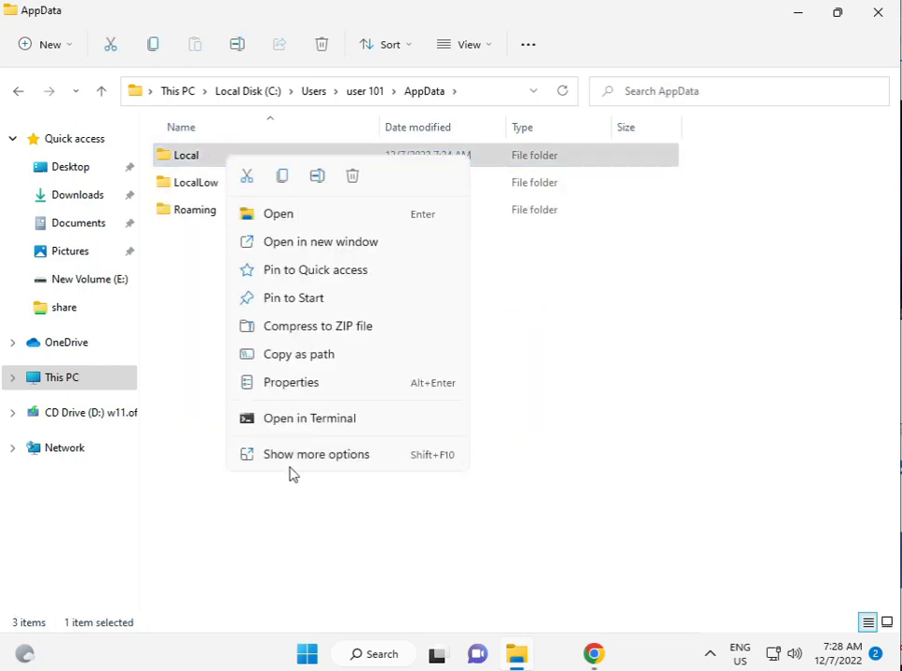
click(292, 456)
click(330, 438)
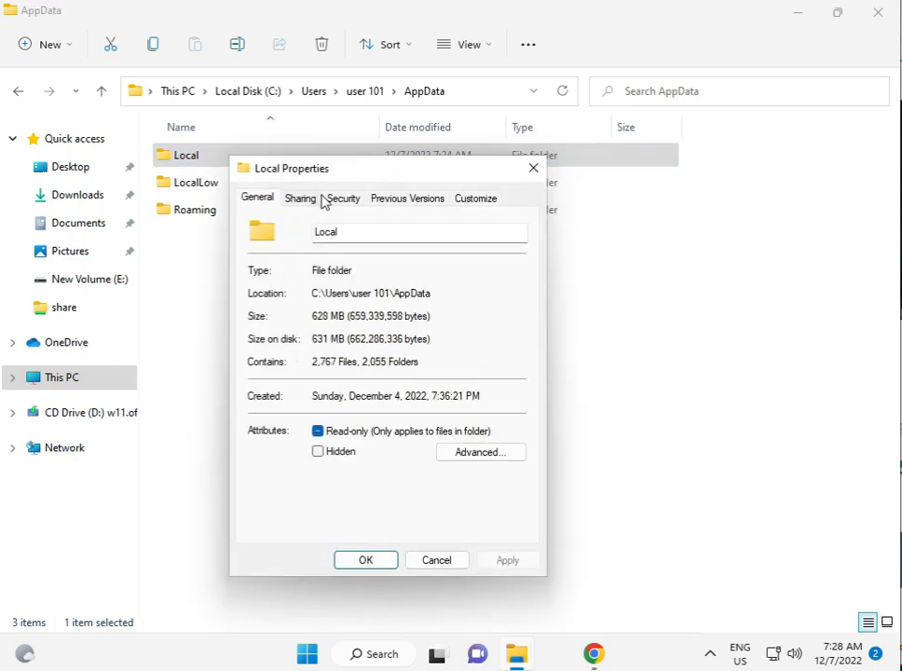
click(335, 201)
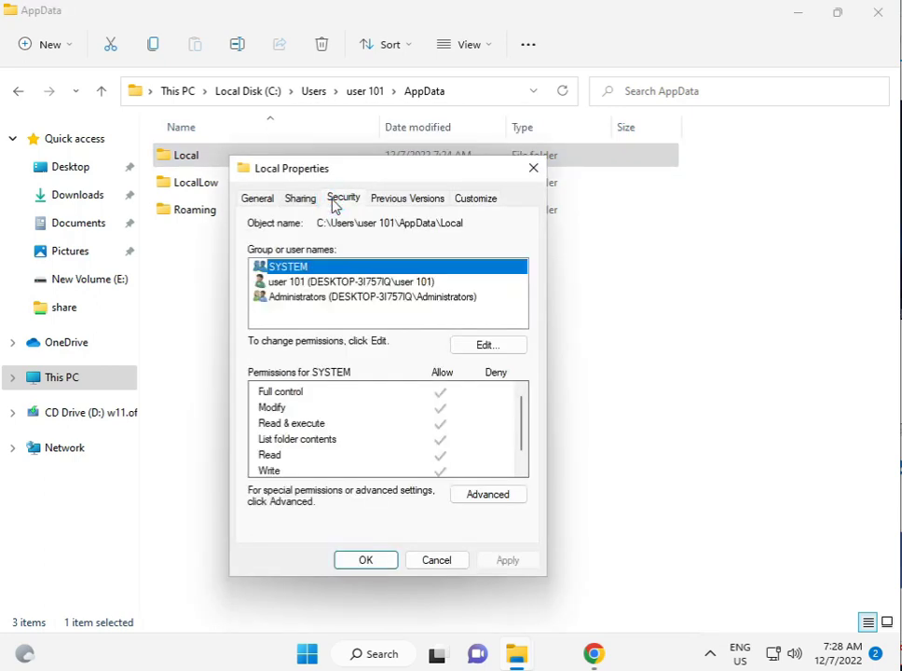
Step: Open Local's permission editor and review the user, Administrators and SYSTEM entries
click(324, 282)
click(459, 352)
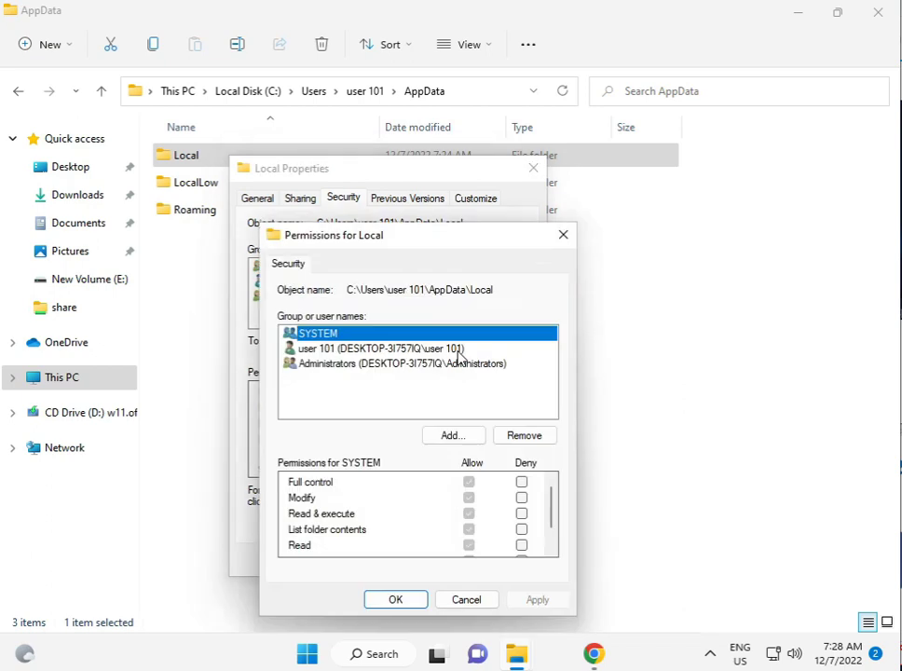
click(373, 351)
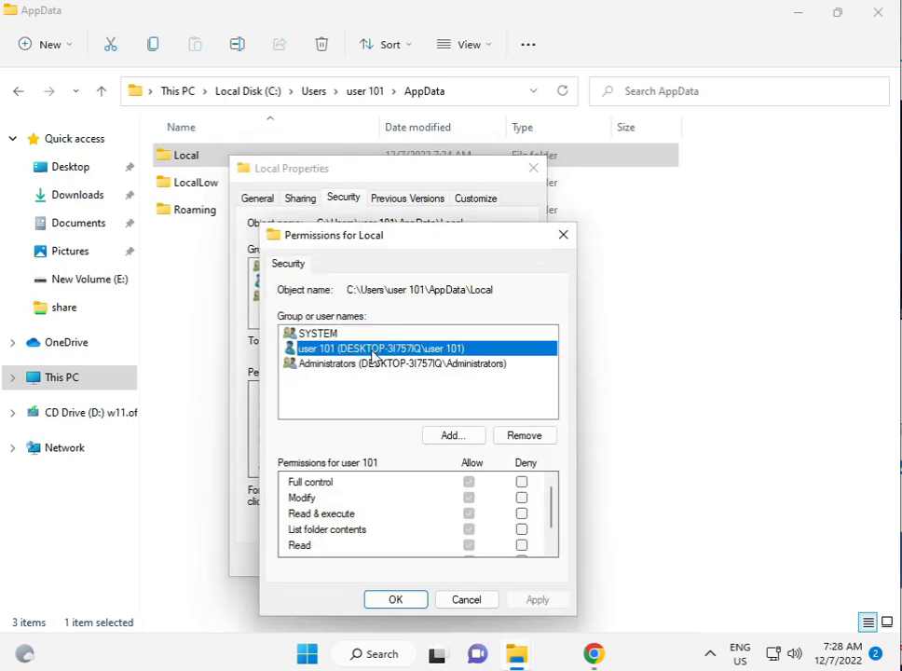
click(373, 364)
click(317, 333)
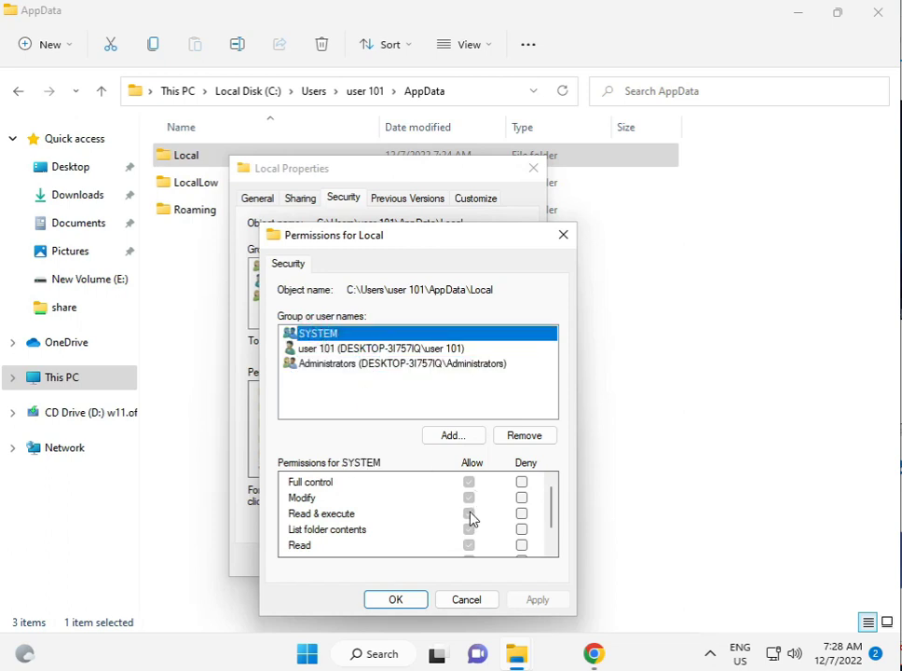
Step: Add Everyone to the permission list and allow it Full control
click(442, 439)
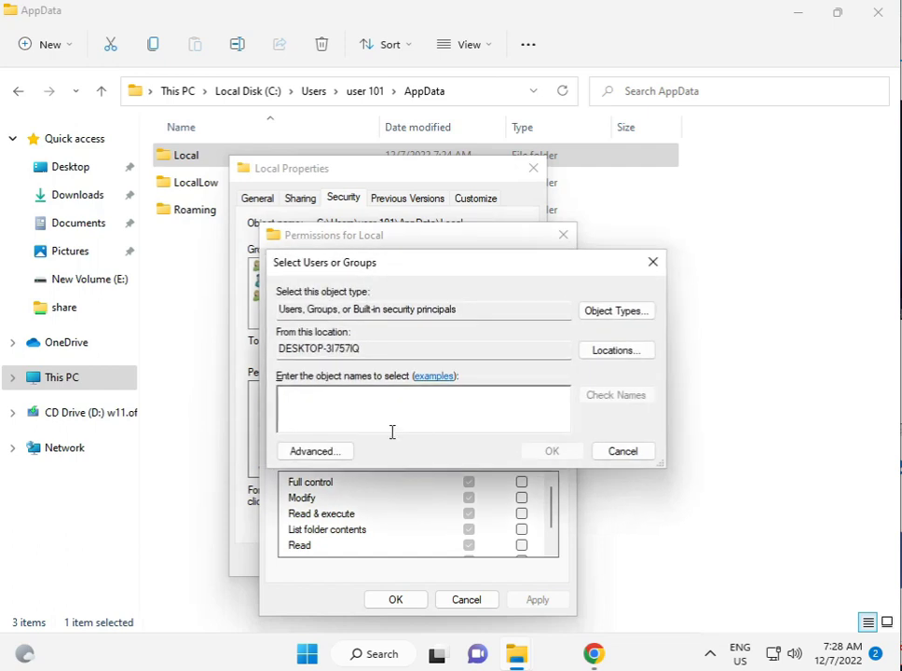
text(eve)
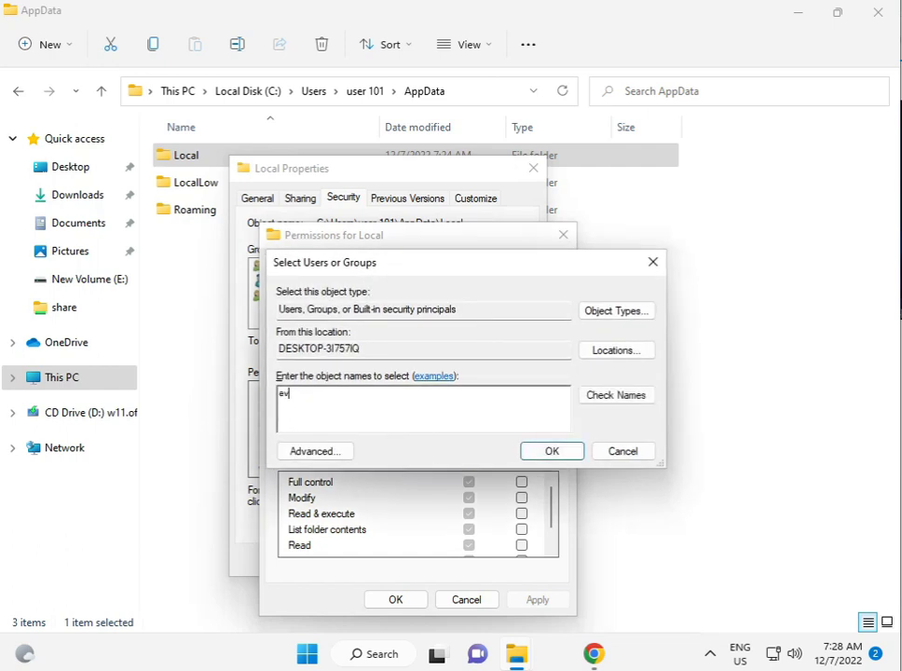
click(602, 394)
click(536, 451)
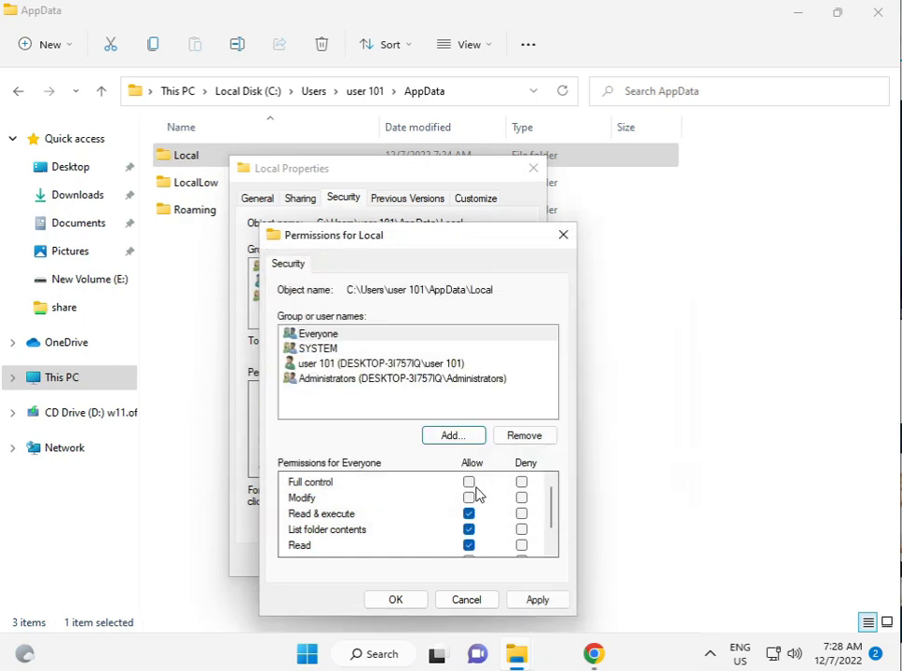
click(471, 484)
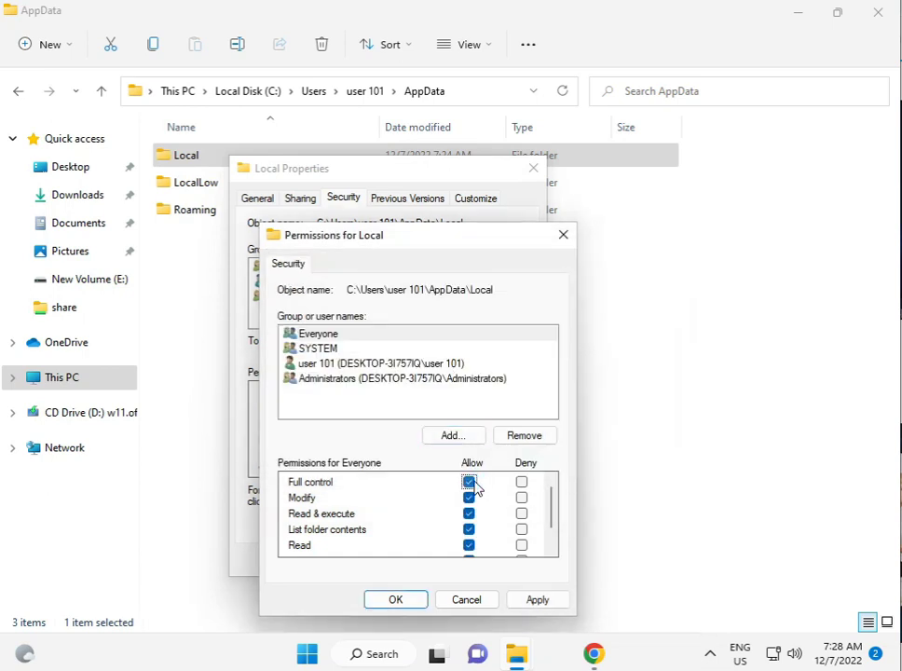
Step: Apply Everyone's Full control to Local, continuing past each access-denied subfolder error
click(521, 600)
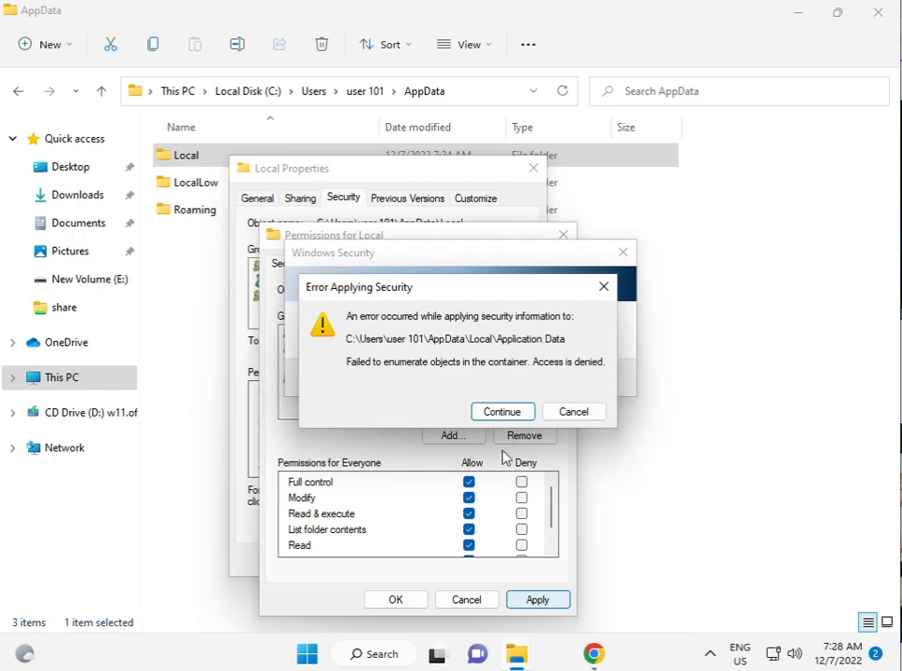
click(505, 411)
click(503, 411)
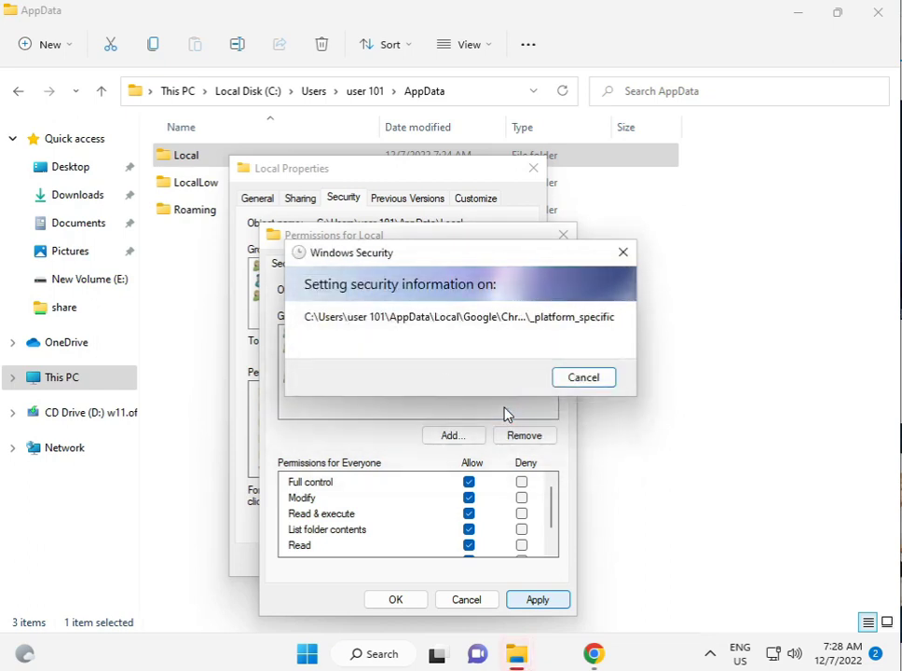
click(503, 412)
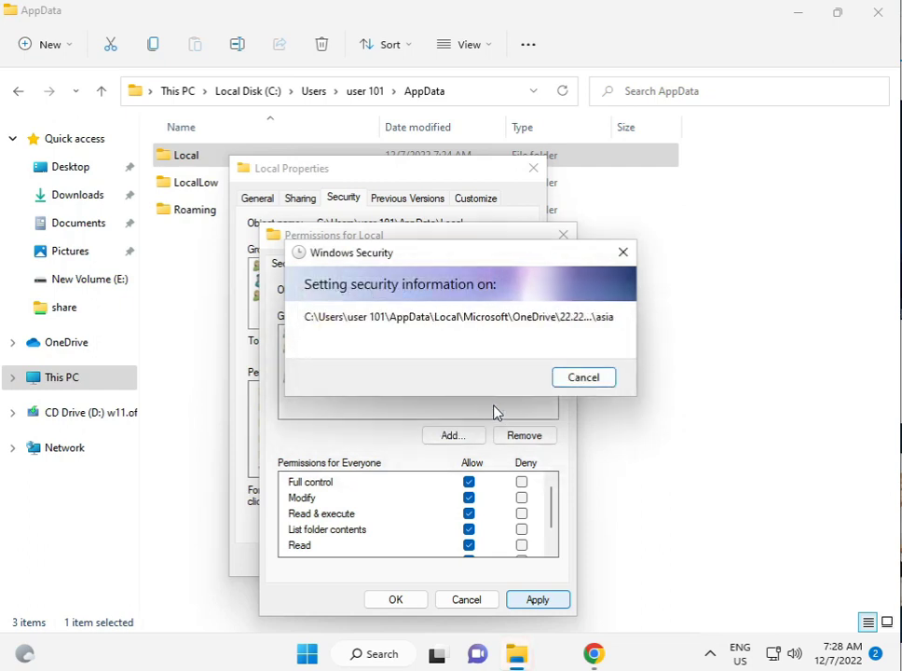
click(495, 410)
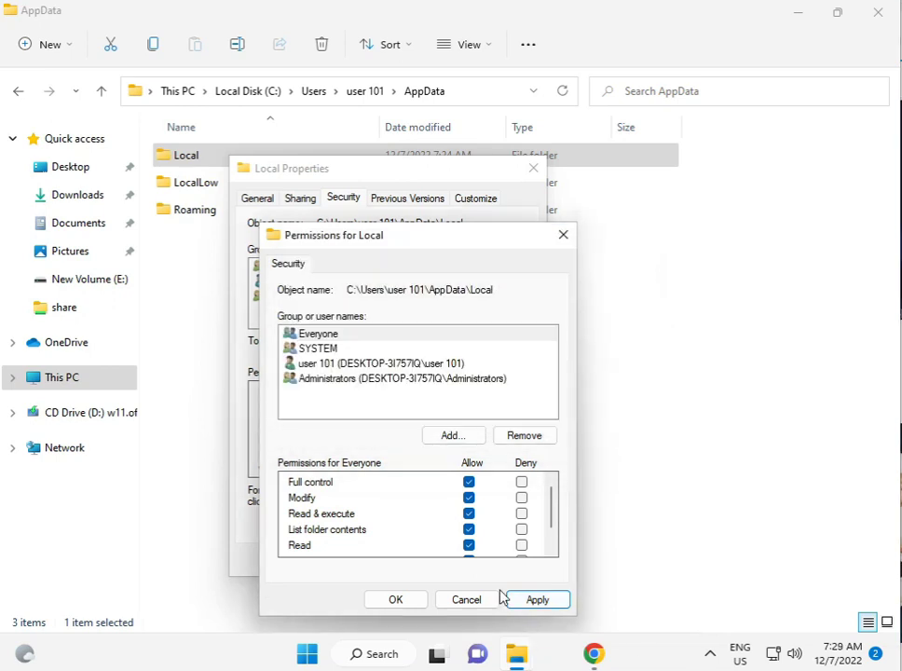
click(527, 599)
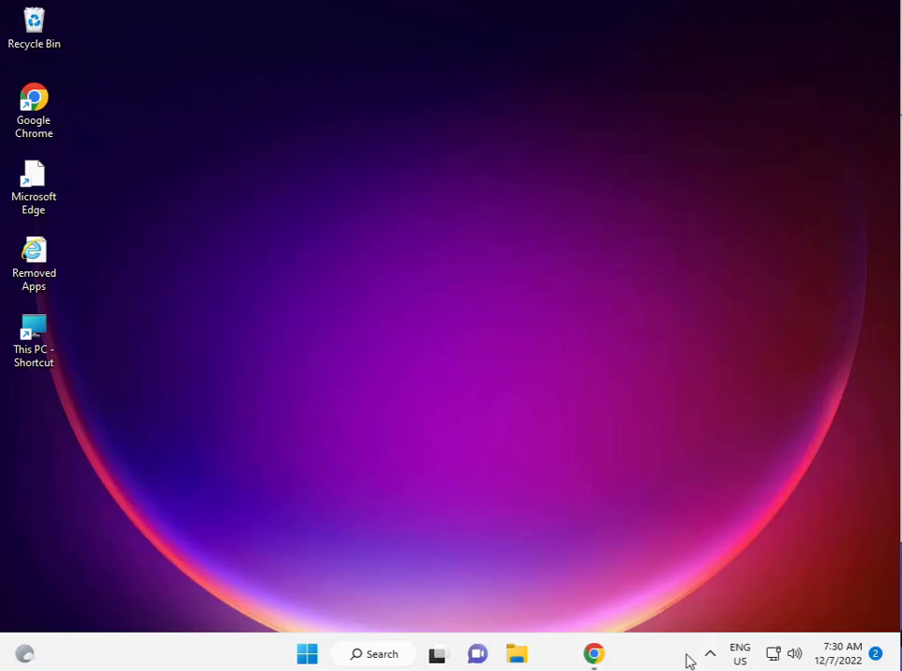
Step: Open Windows Security's quick-action menu from the hidden tray icons, then dismiss it
click(709, 655)
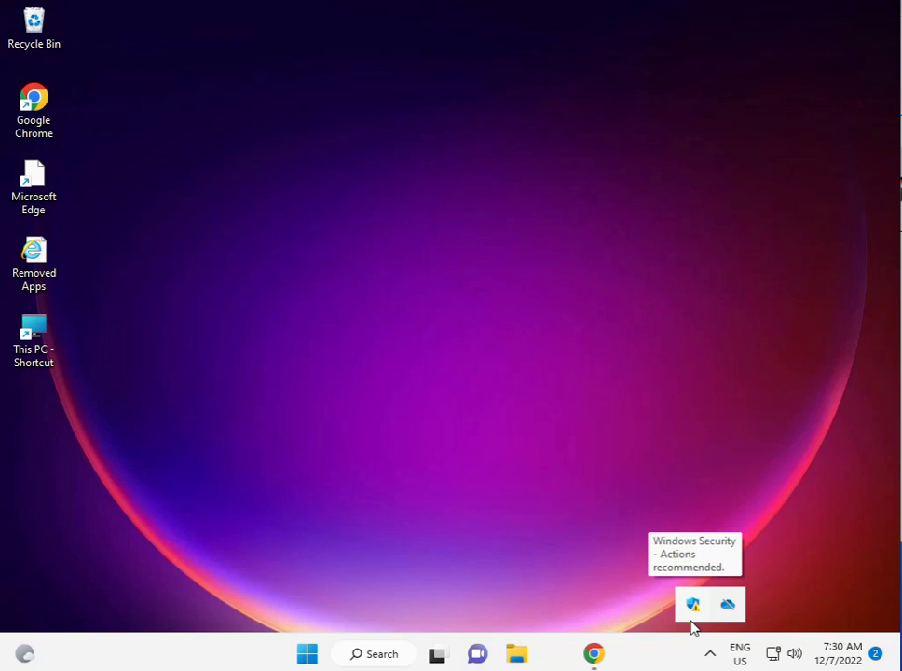
right_click(691, 607)
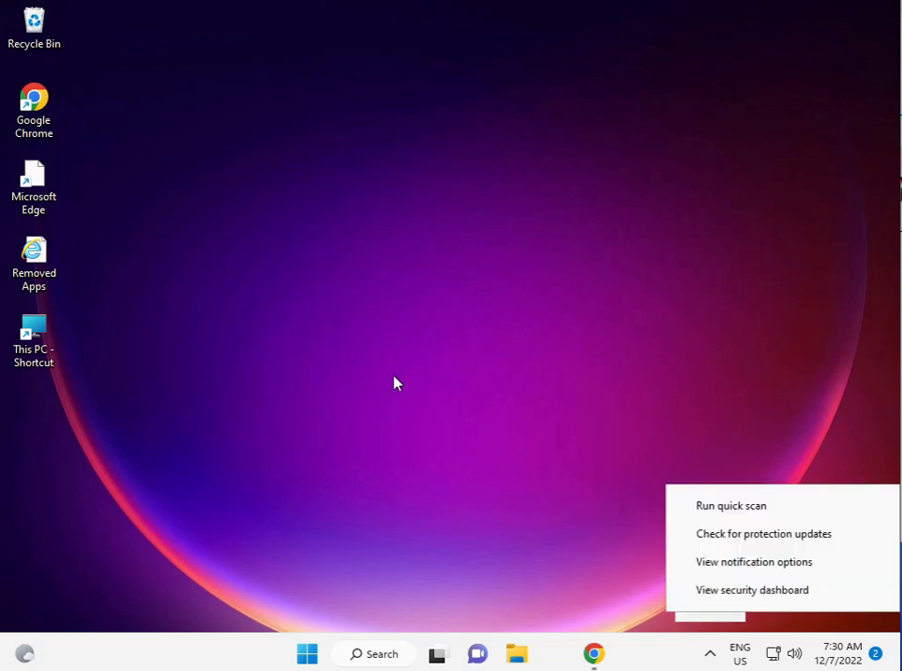
click(392, 381)
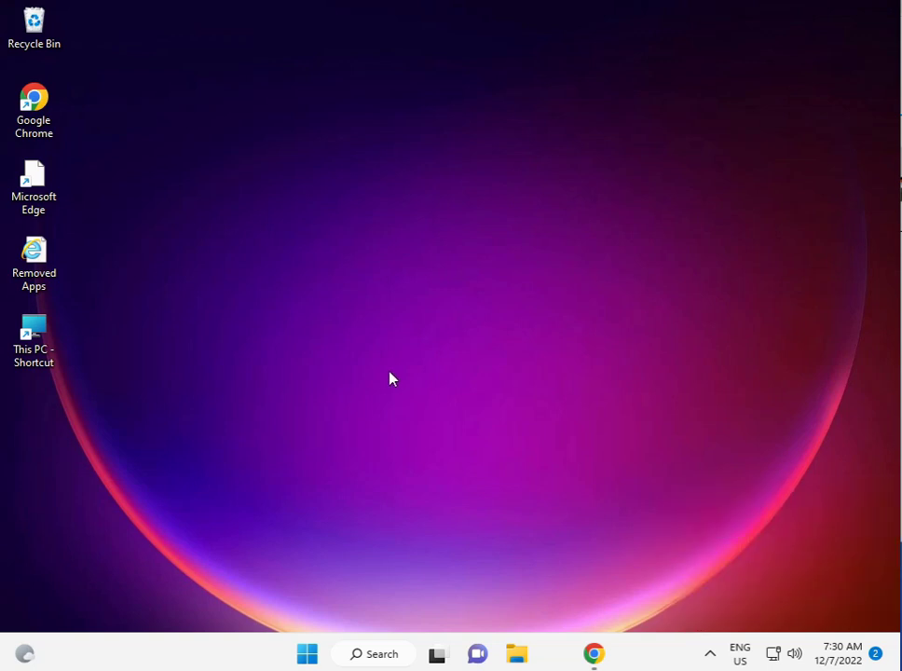